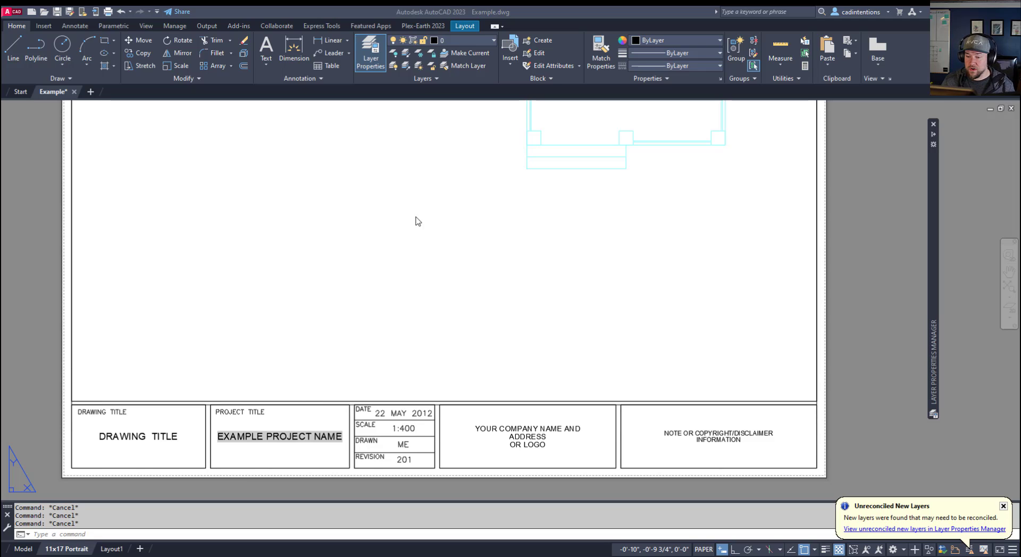
# Step: Examine the Title field behind the project title text in the title block, then leave the text editor
pyautogui.moveTo(349, 325); pyautogui.dragTo(353, 303, button='middle')
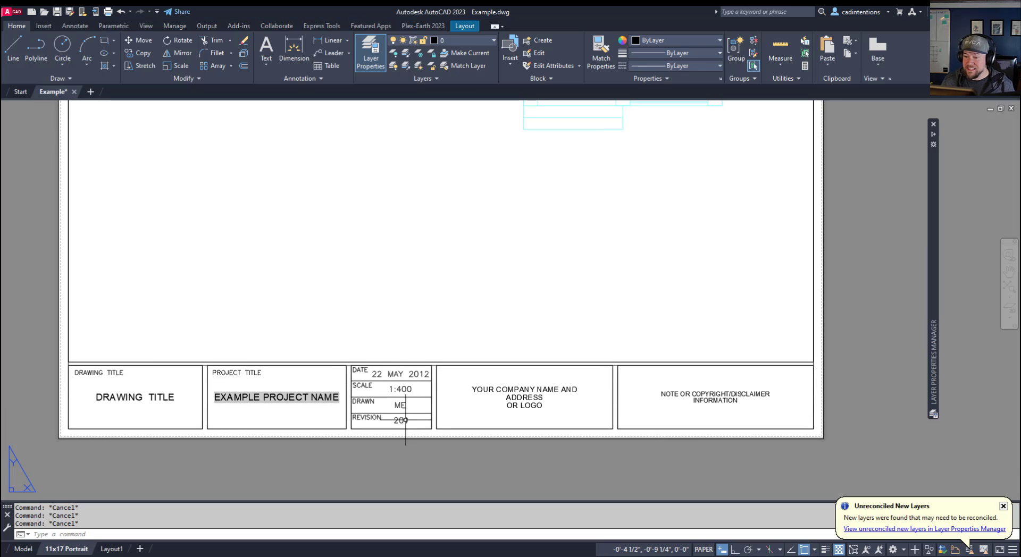
pyautogui.scroll(2, 374, 433)
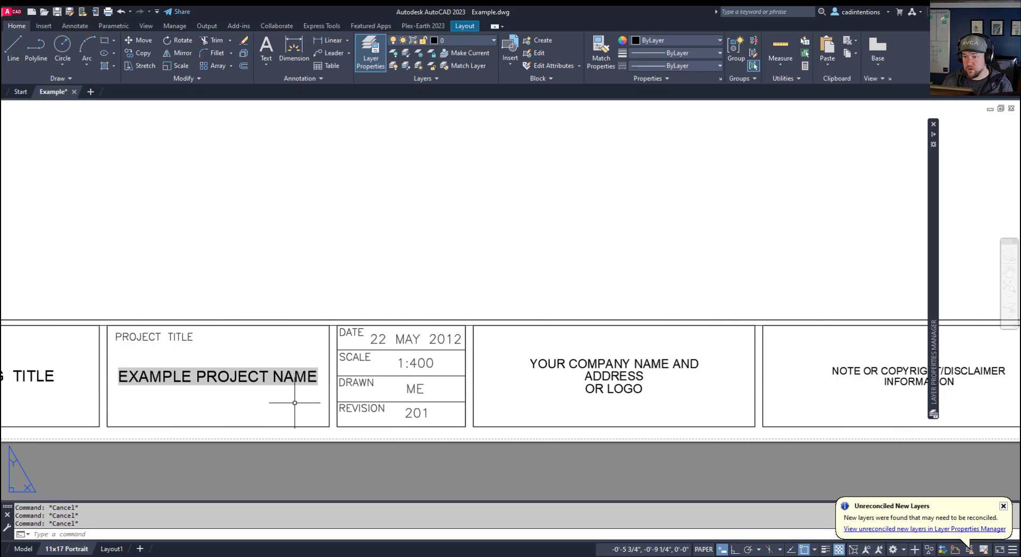
pyautogui.moveTo(413, 373); pyautogui.dragTo(478, 255, button='middle')
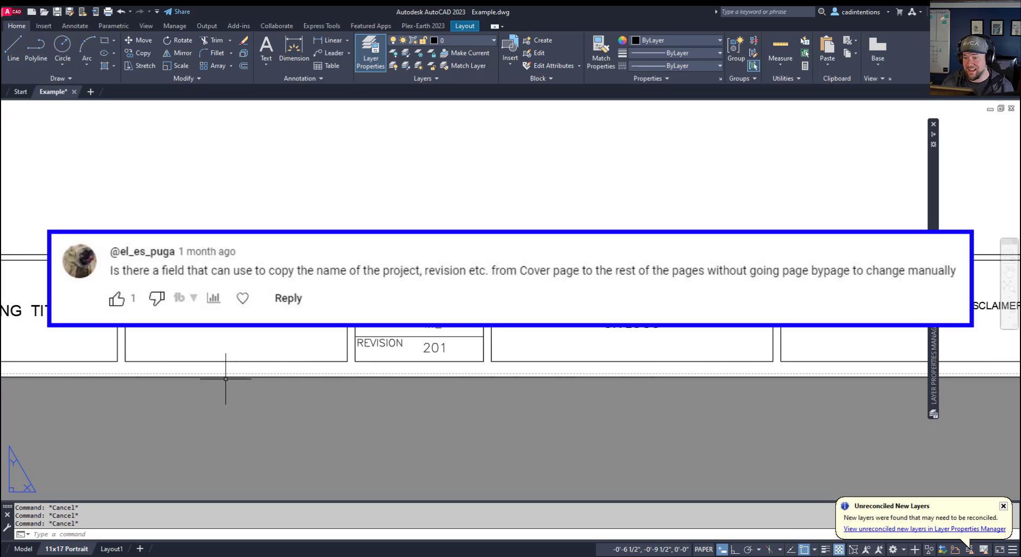
pyautogui.click(225, 375)
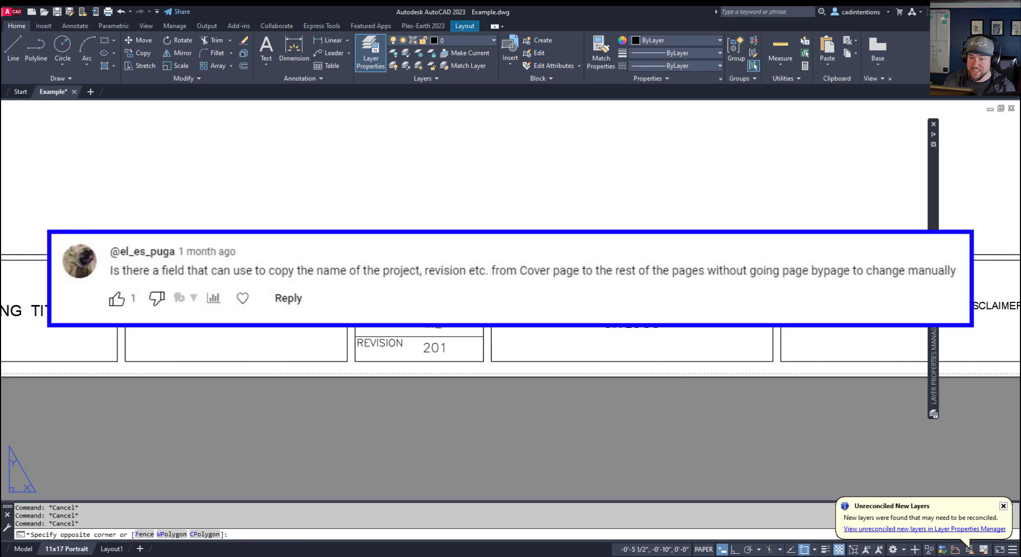
pyautogui.press('Escape')
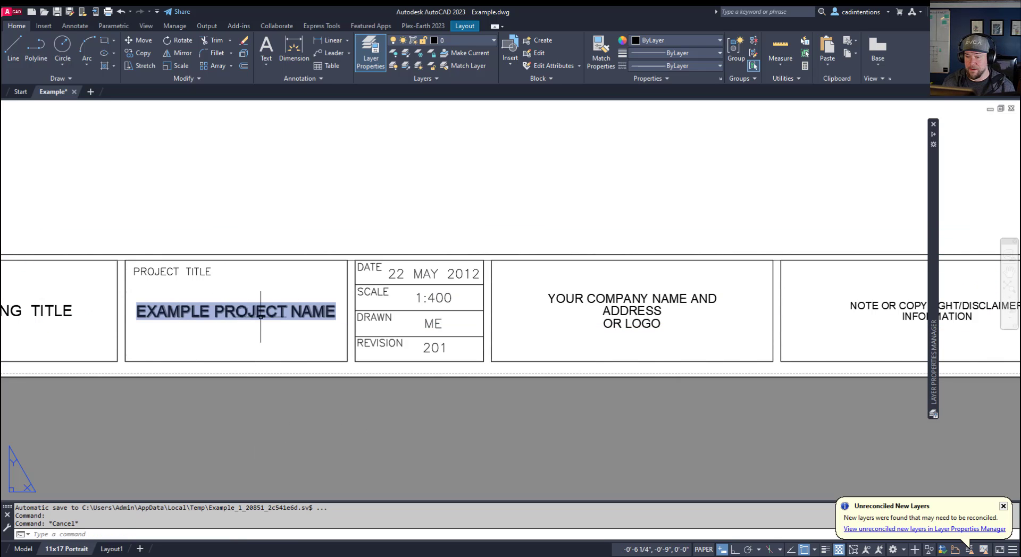
pyautogui.press('Escape')
pyautogui.click(236, 311)
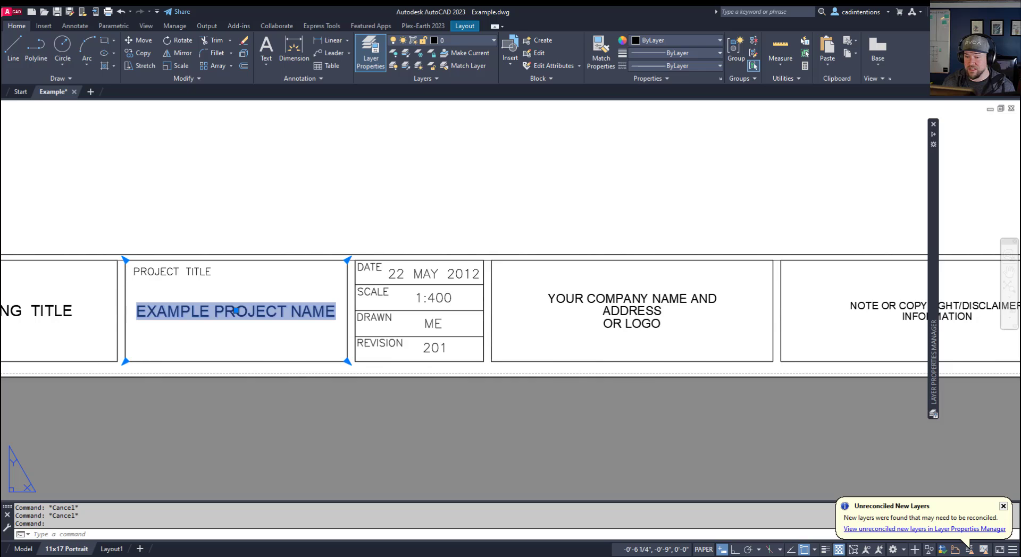
pyautogui.doubleClick(236, 311)
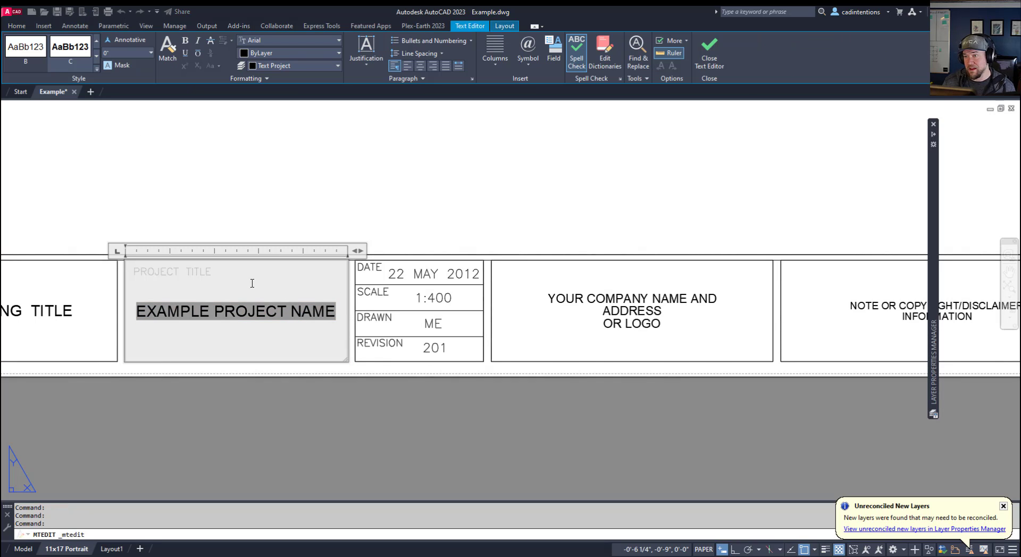
pyautogui.hotkey('ctrl', 'a')
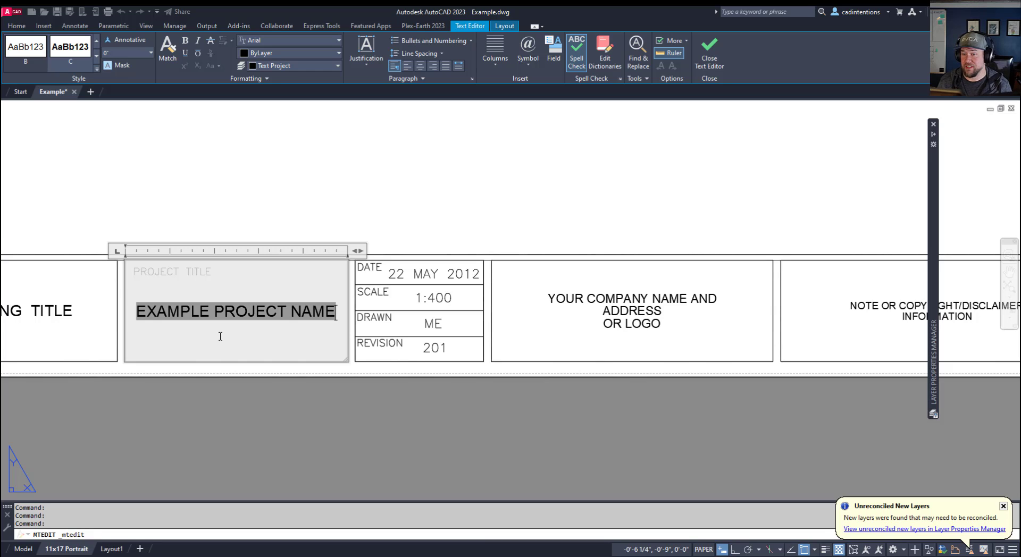
pyautogui.hotkey('ctrl', 'f')
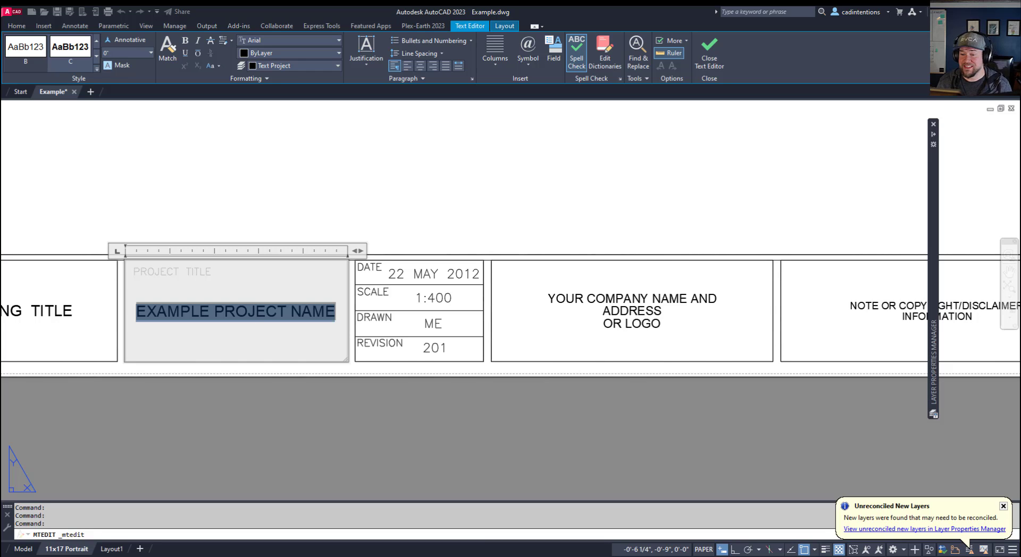
pyautogui.moveTo(435, 148); pyautogui.dragTo(356, 120)
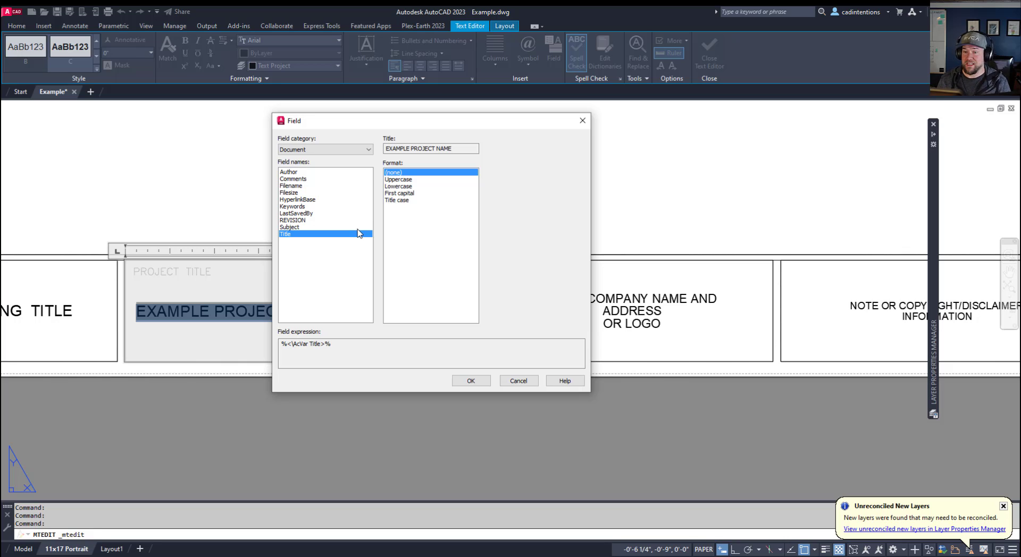
pyautogui.click(519, 381)
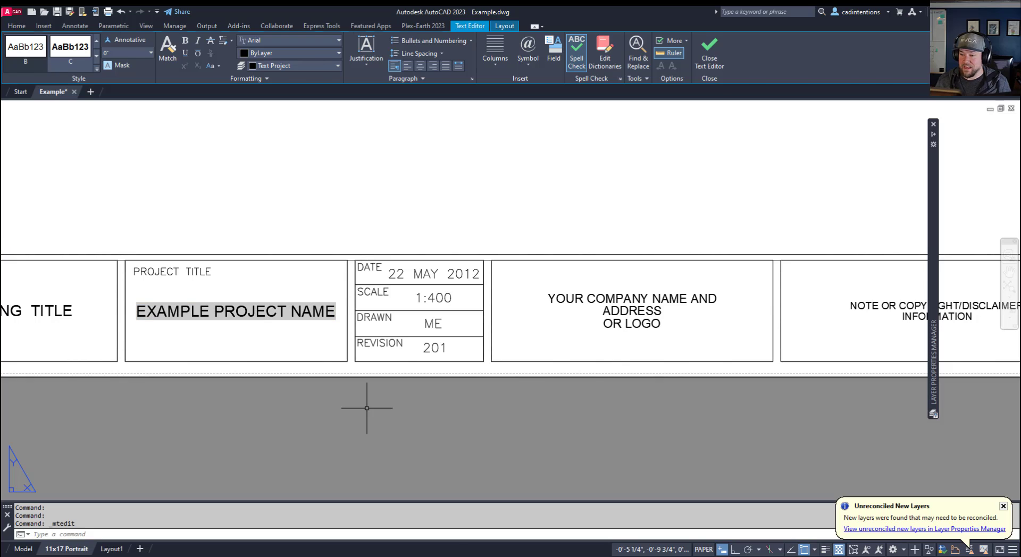
pyautogui.press('Escape')
pyautogui.press('Escape')
pyautogui.press('Escape')
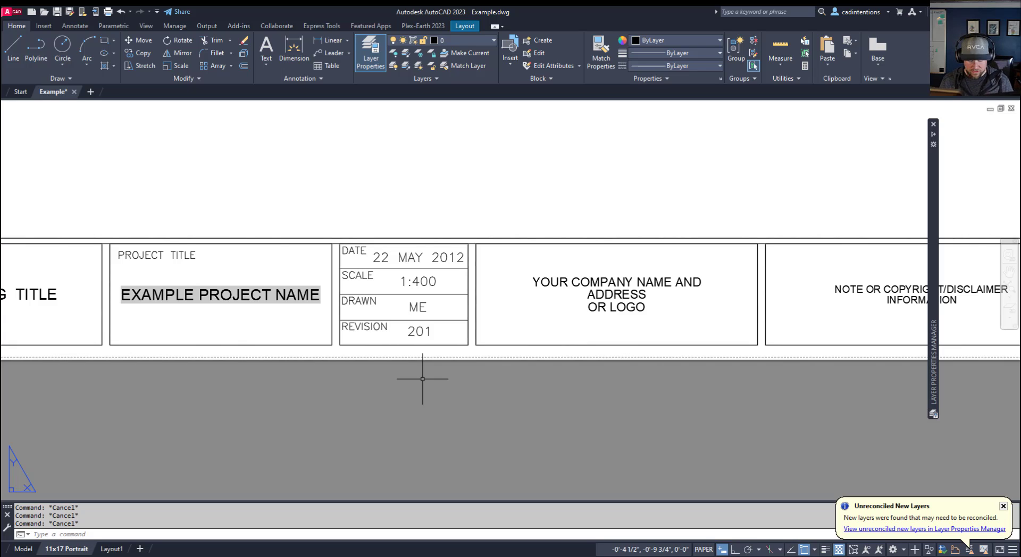
# Step: Open the drawing properties with DWGPROPS and set the Title in the summary to EXAMPLE PROJECT TEST
pyautogui.write('DWp')
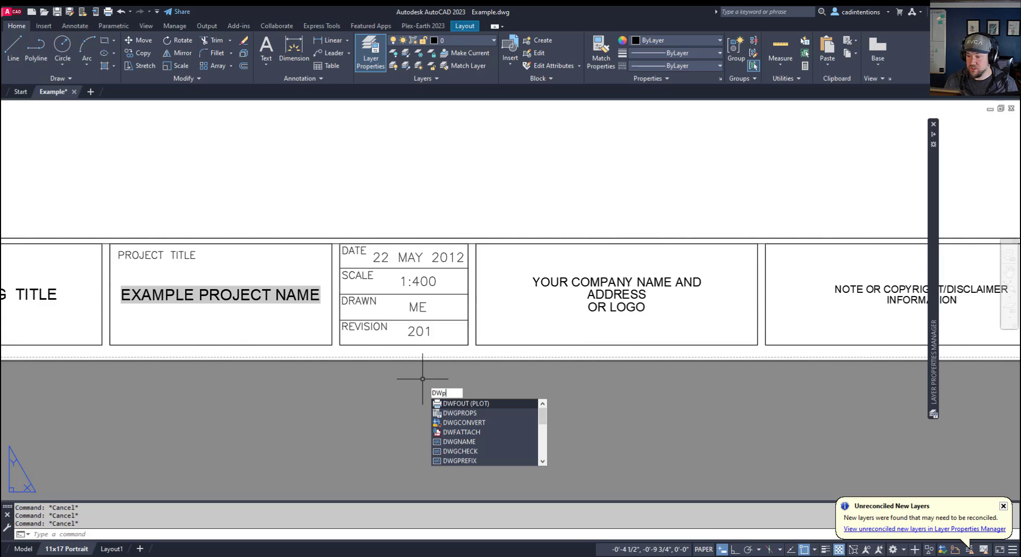
pyautogui.press('BackSpace')
pyautogui.write('G')
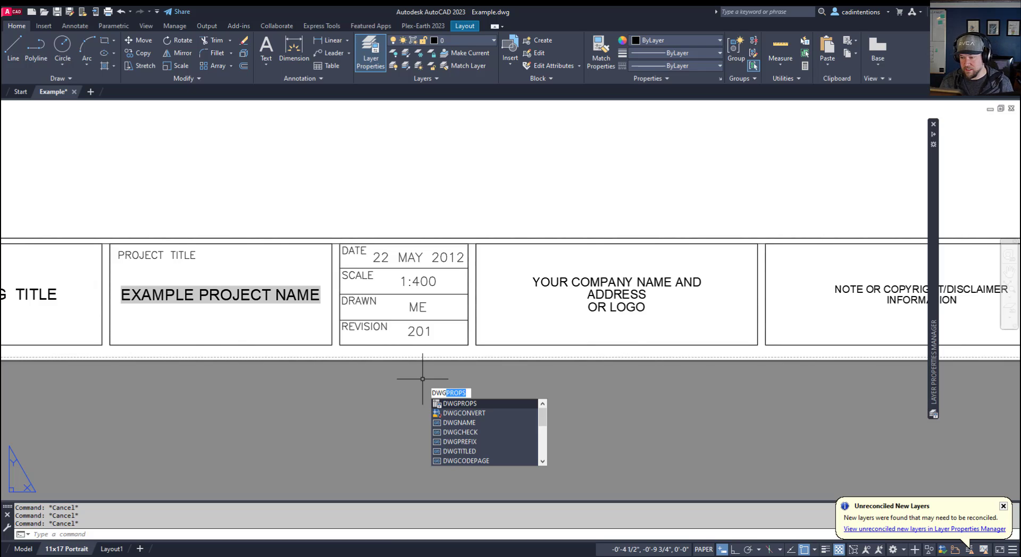
pyautogui.press('Return')
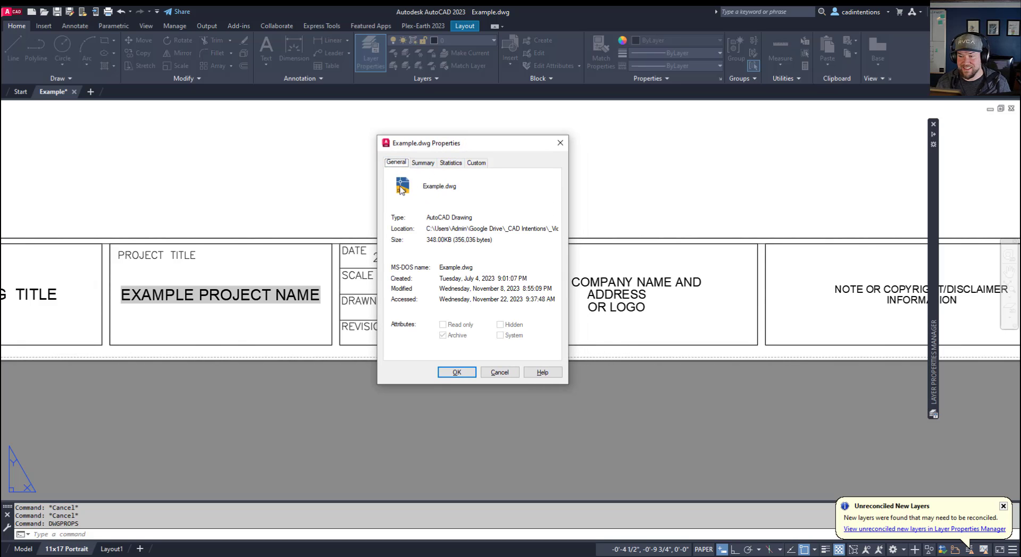
pyautogui.click(425, 163)
pyautogui.click(485, 162)
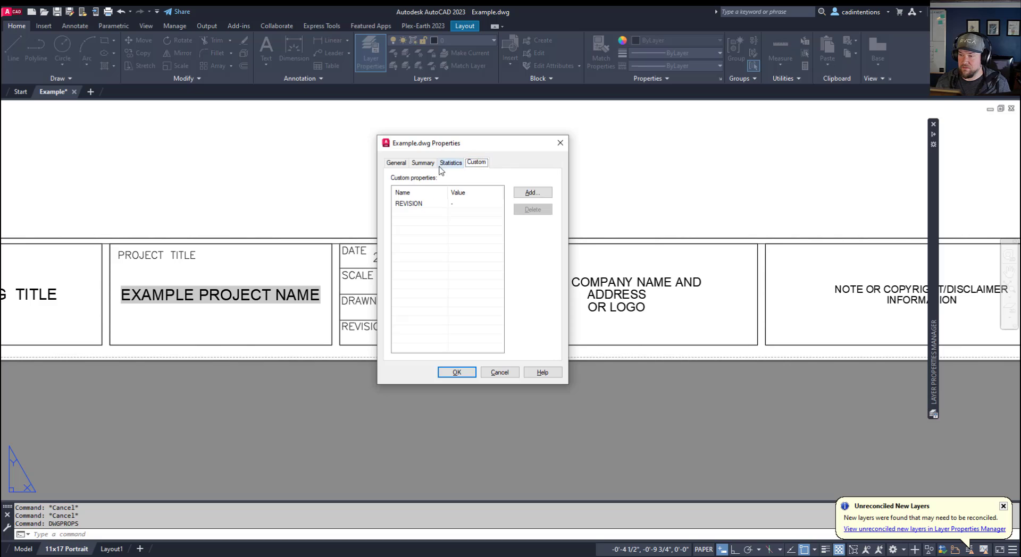
pyautogui.click(423, 163)
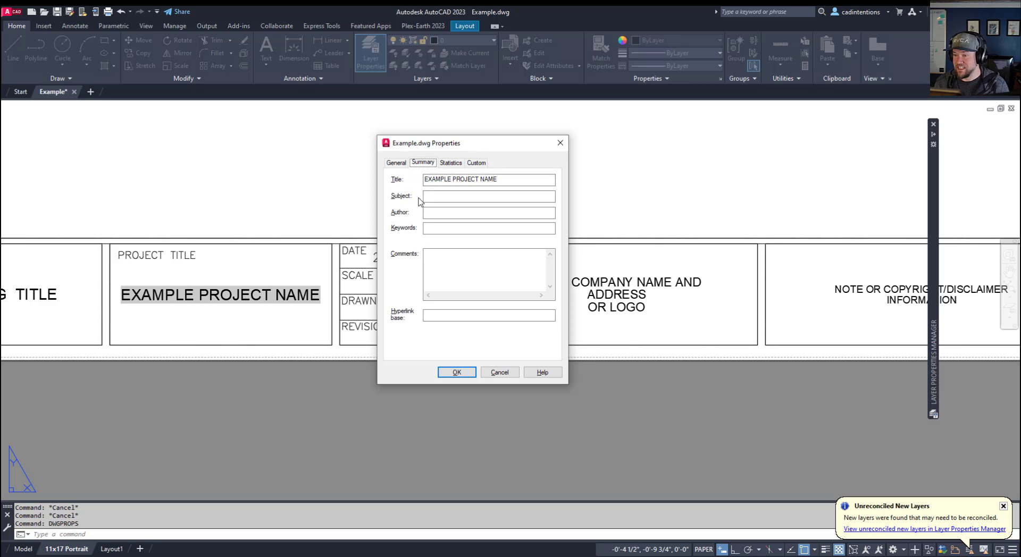
pyautogui.moveTo(499, 180); pyautogui.dragTo(411, 185)
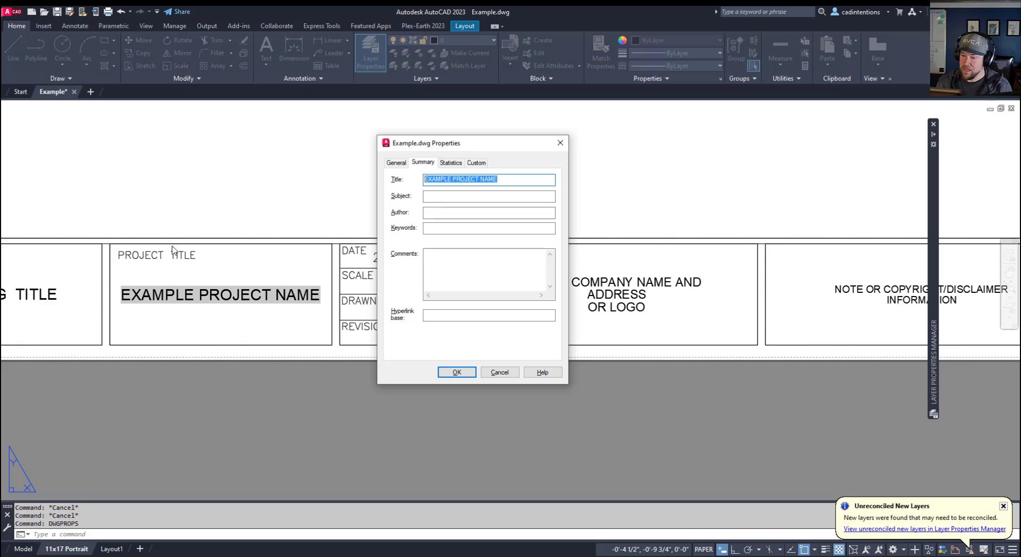
pyautogui.click(524, 183)
pyautogui.moveTo(521, 182); pyautogui.dragTo(480, 183)
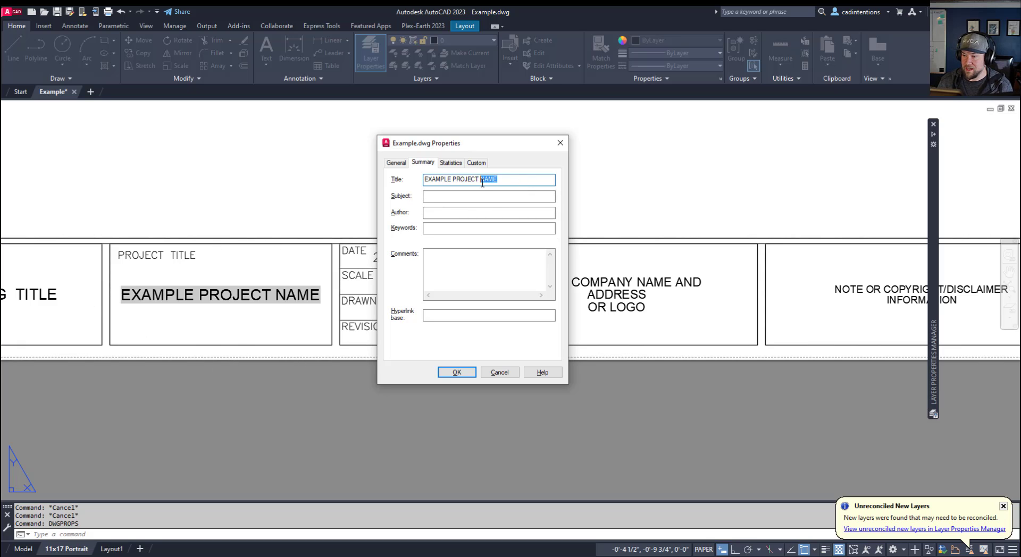
pyautogui.write('te')
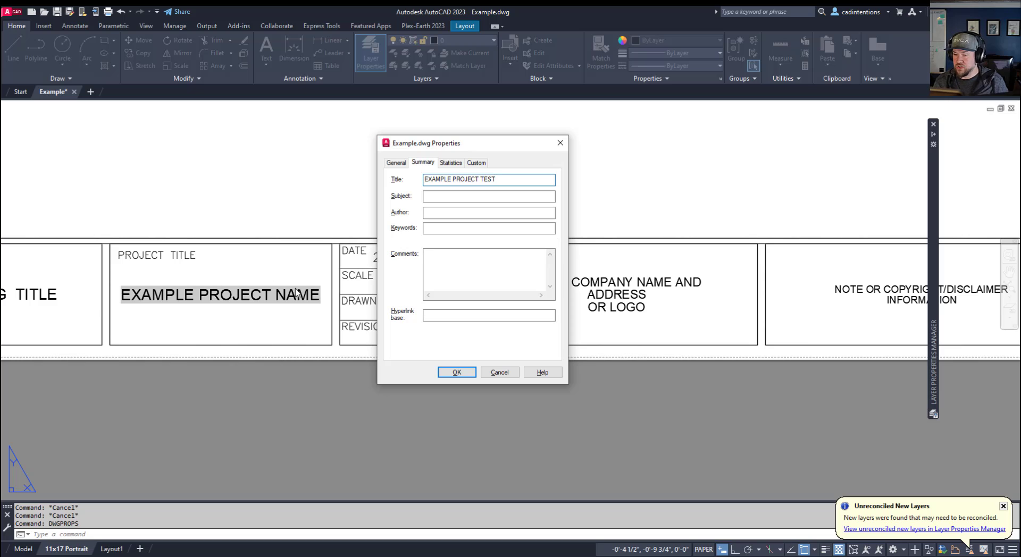
# Step: Delete the REVISION custom property from the drawing properties
pyautogui.click(476, 163)
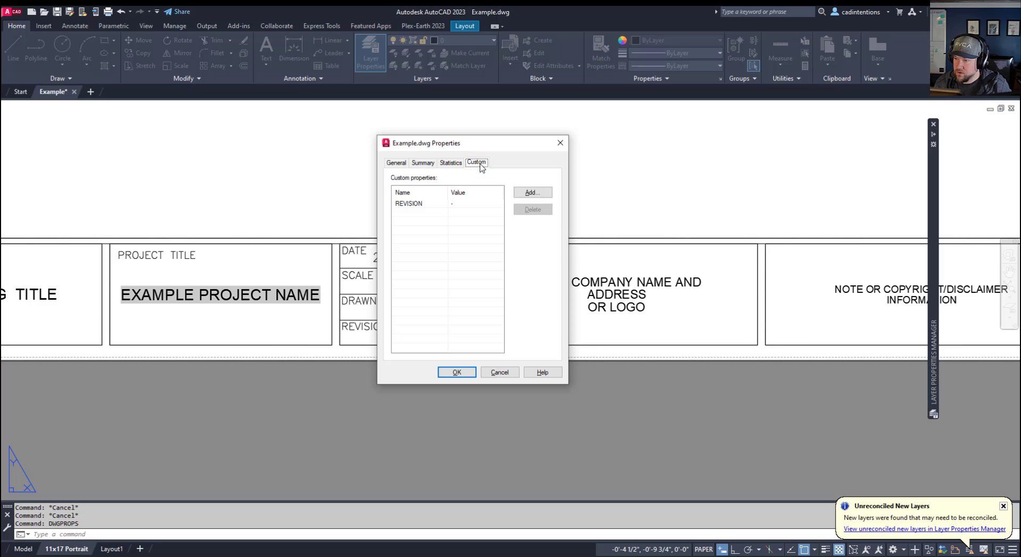
pyautogui.click(429, 207)
pyautogui.click(532, 209)
# Step: Add a custom drawing property named Rev with a dash (-) as its value
pyautogui.click(532, 192)
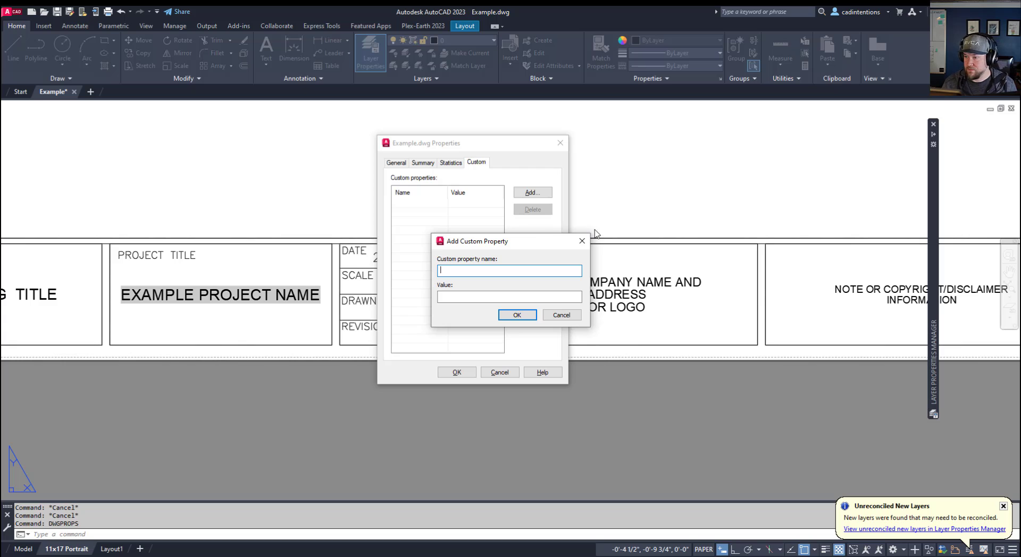
pyautogui.click(582, 240)
pyautogui.click(542, 193)
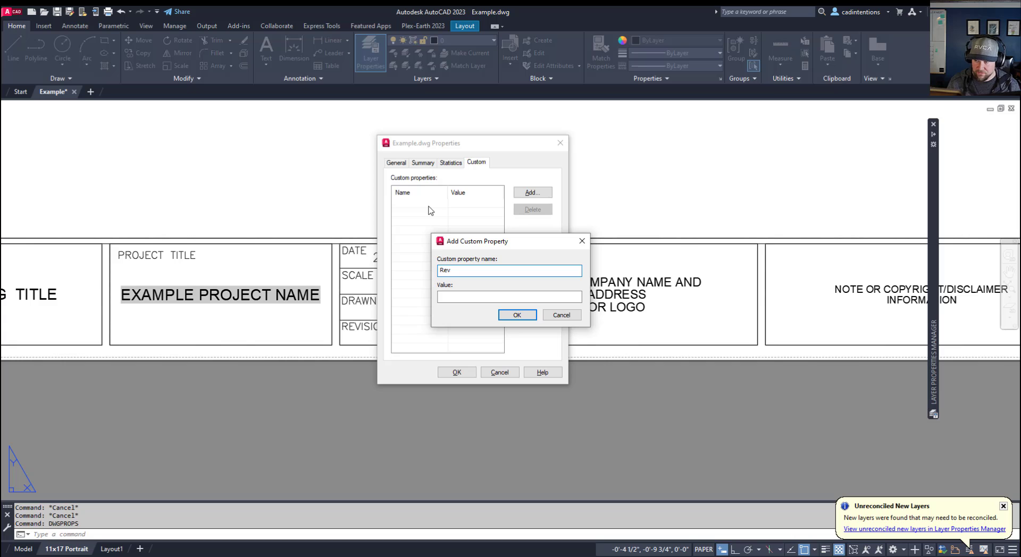
pyautogui.click(476, 296)
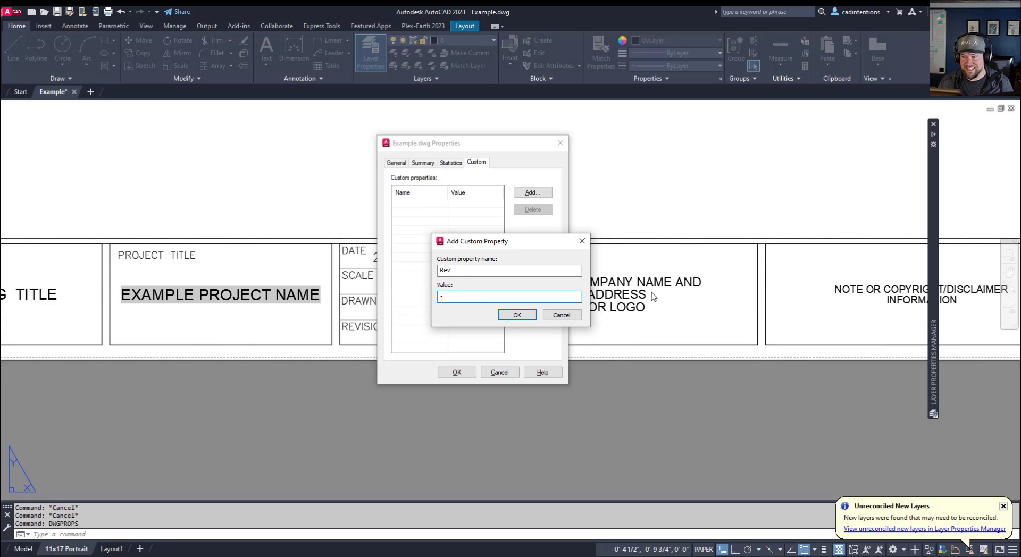
pyautogui.click(527, 315)
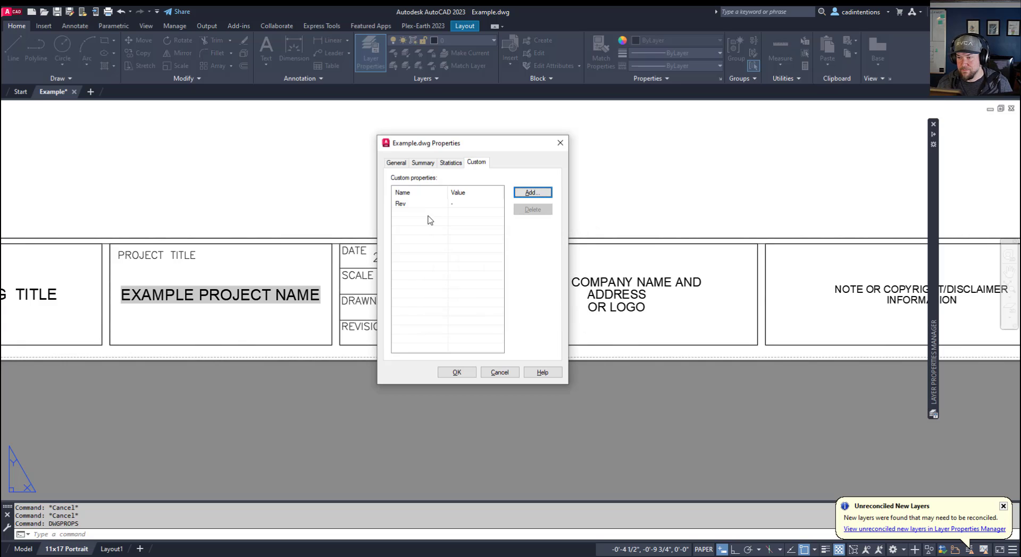
# Step: Add a custom property named Initial with the value "-" and accept the drawing properties
pyautogui.click(529, 193)
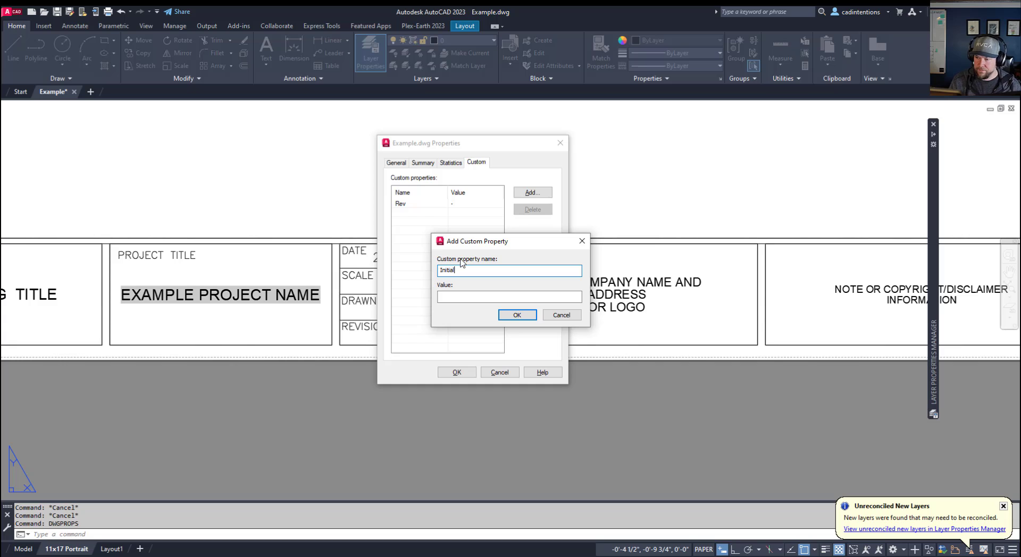
pyautogui.click(457, 296)
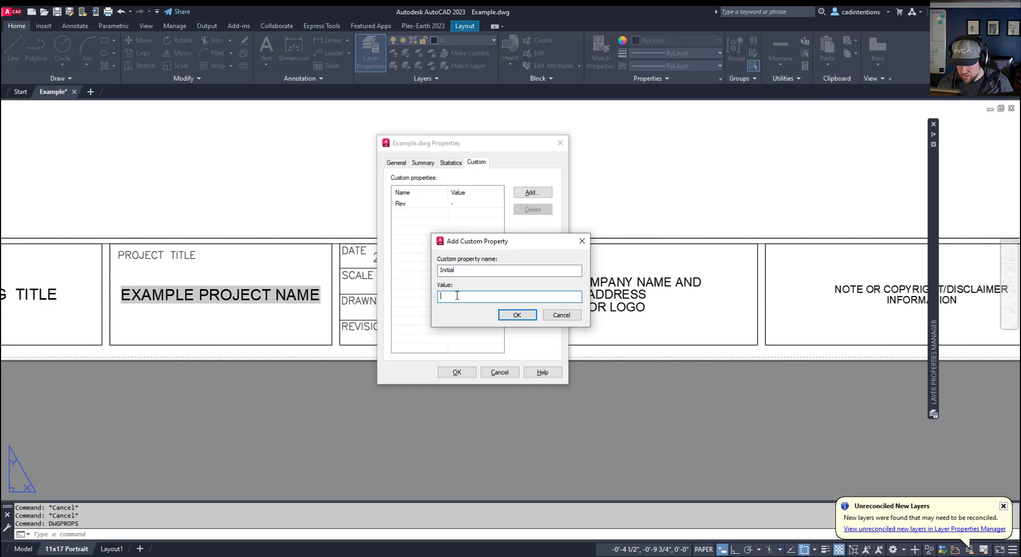
pyautogui.write('-')
pyautogui.click(517, 315)
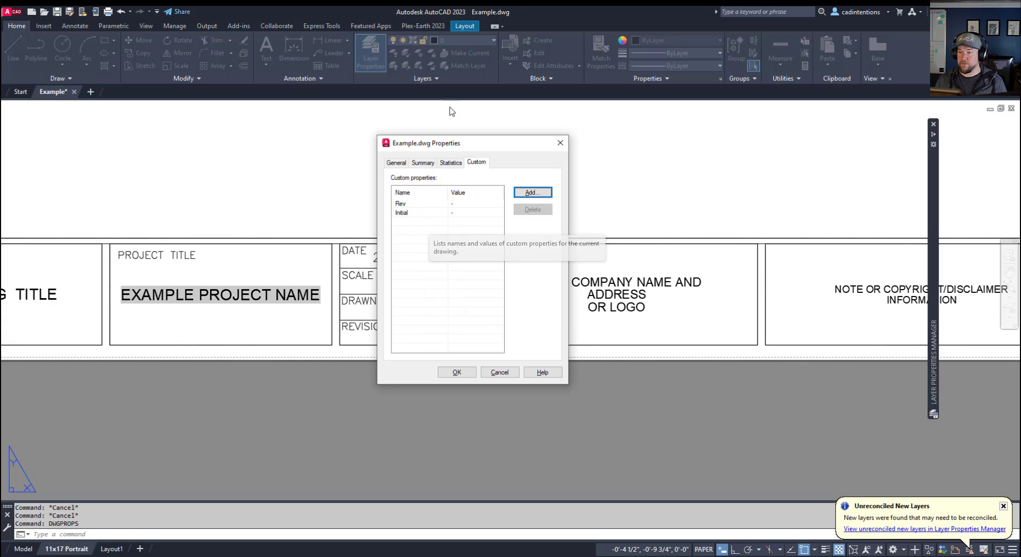
pyautogui.click(457, 372)
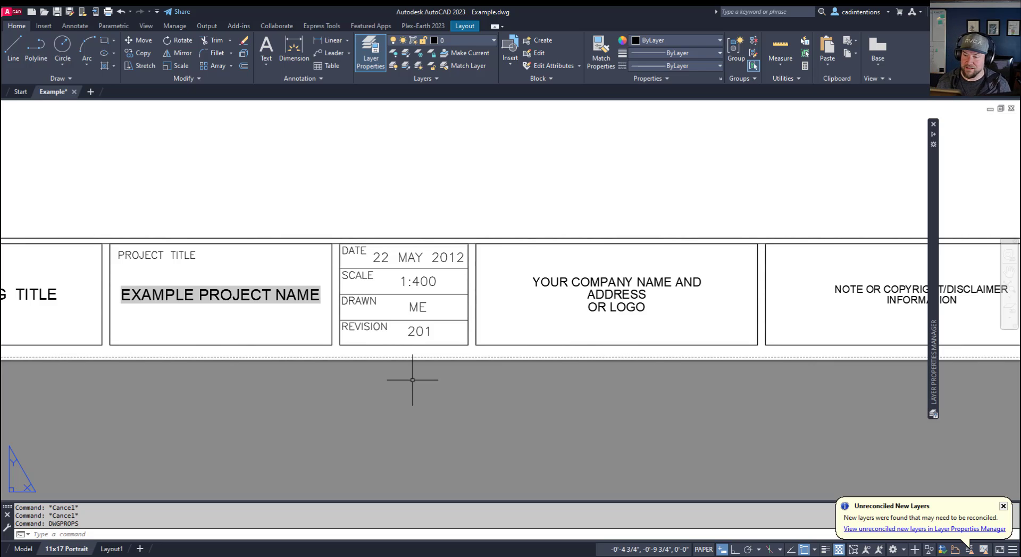
pyautogui.click(433, 432)
pyautogui.press('Escape')
pyautogui.press('Escape')
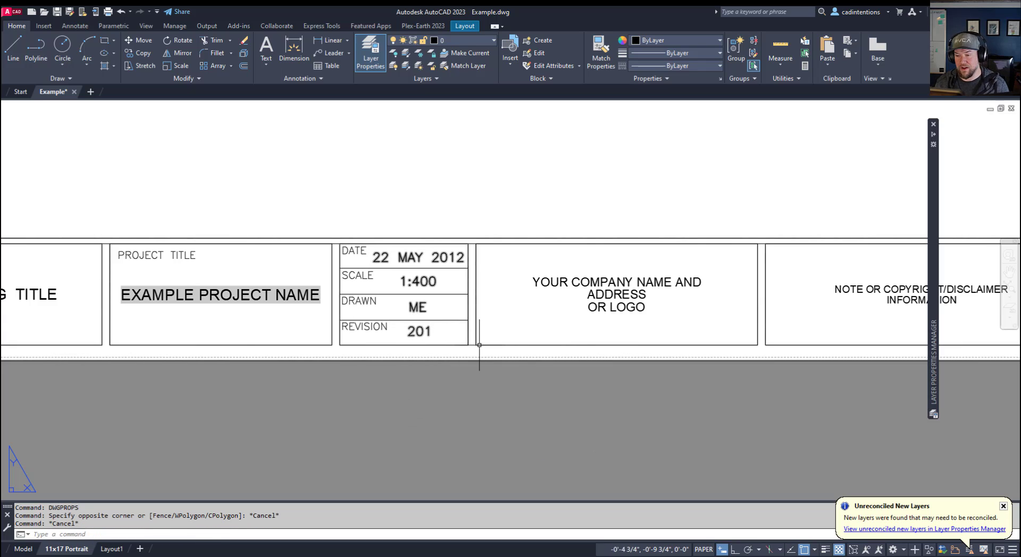
# Step: Open the title block's REVISION attribute for editing and start inserting a field in place of its value
pyautogui.doubleClick(412, 331)
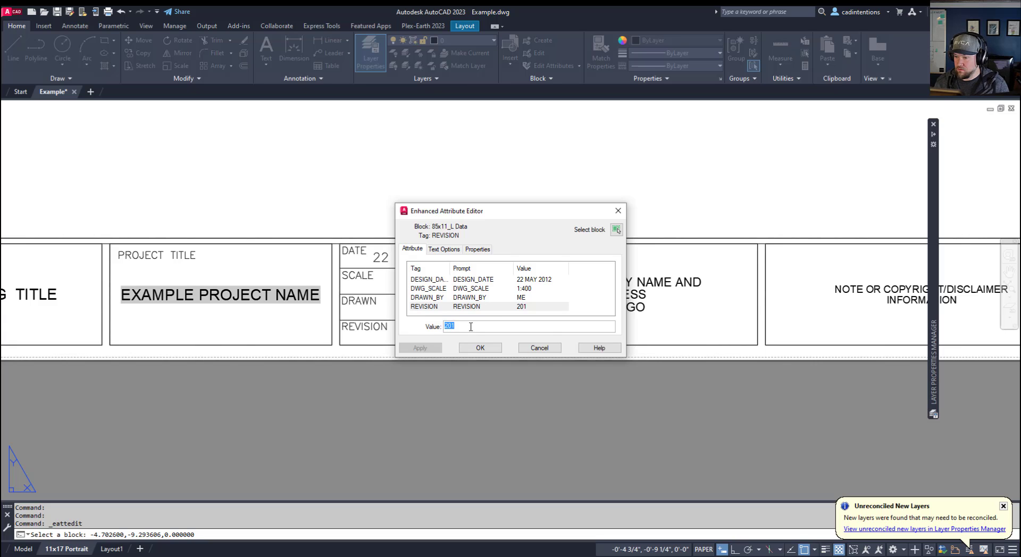
pyautogui.rightClick(470, 325)
pyautogui.click(455, 328)
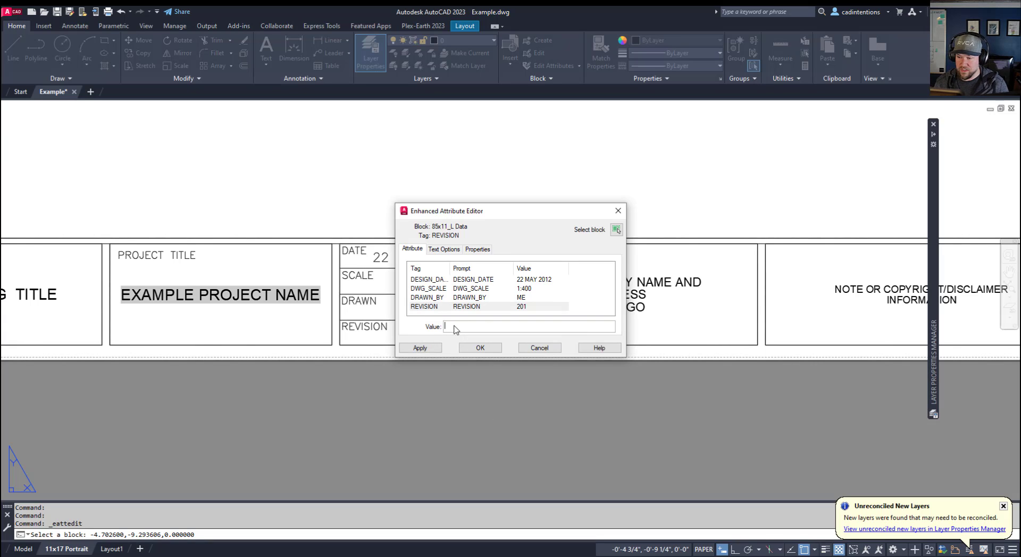
pyautogui.doubleClick(455, 326)
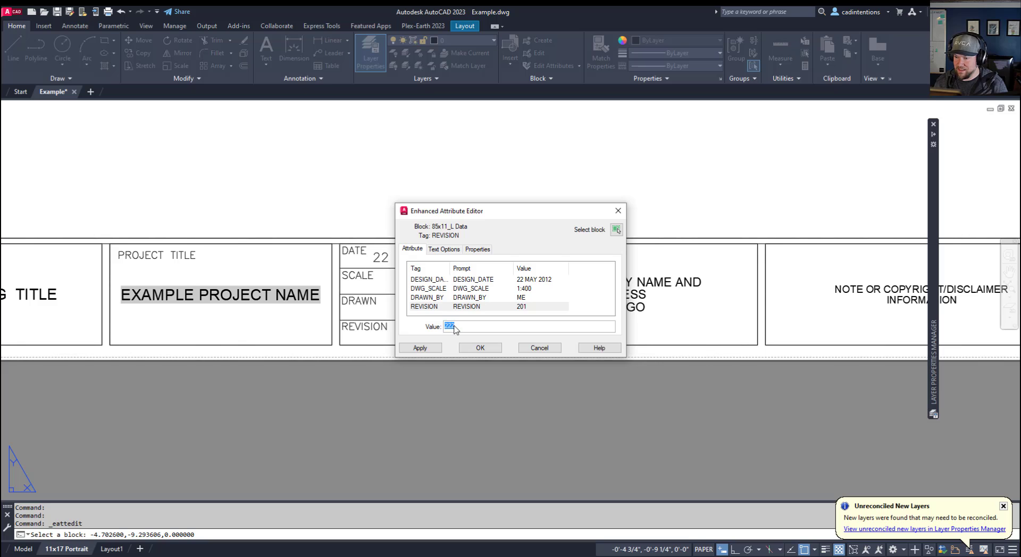
pyautogui.rightClick(453, 328)
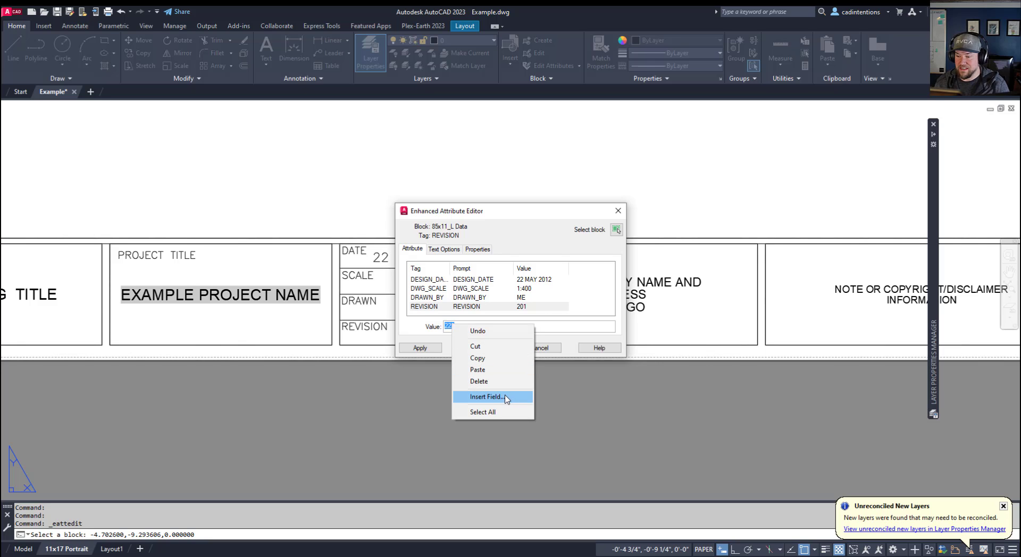
pyautogui.click(505, 398)
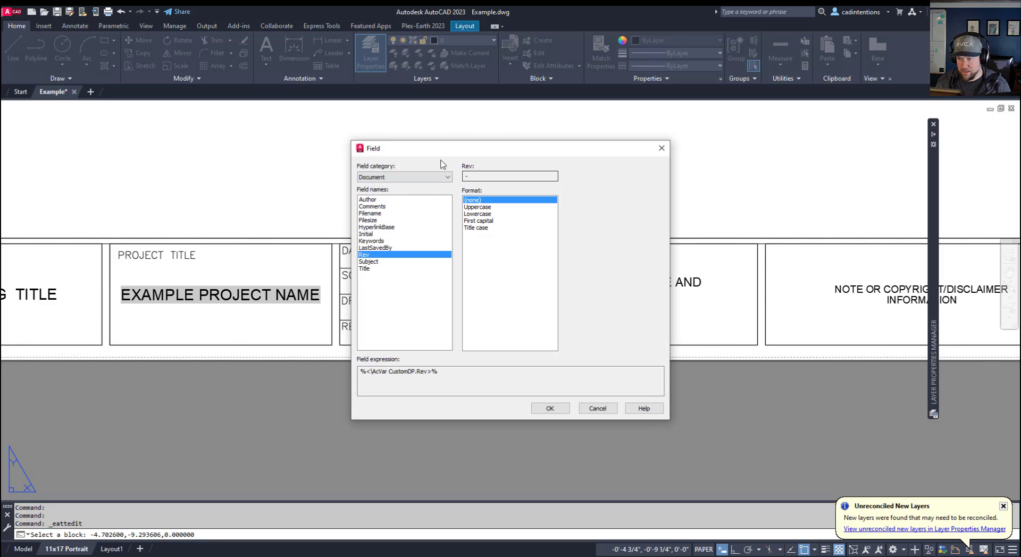
# Step: Insert the Rev field from the Document category with format (none) as the REVISION attribute's value
pyautogui.click(407, 178)
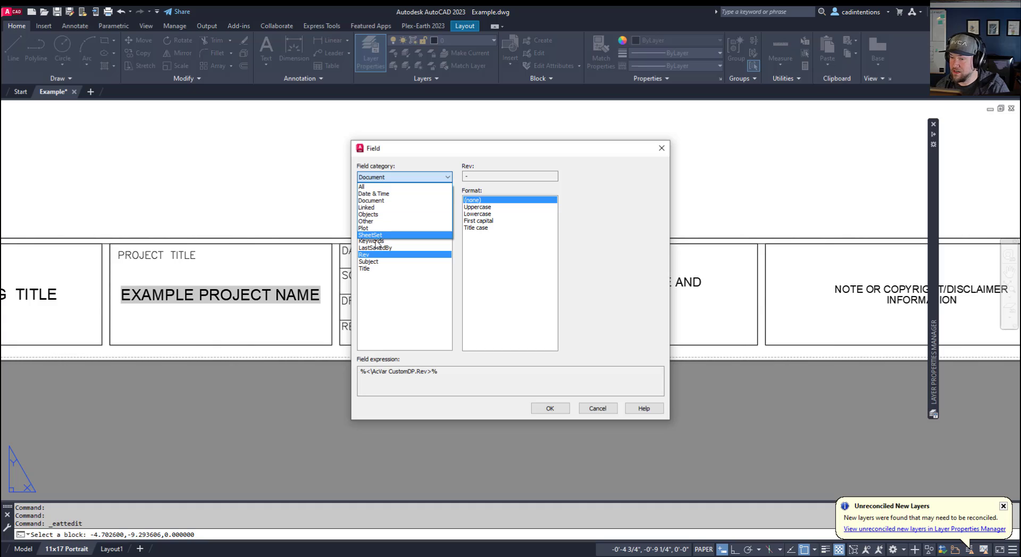
pyautogui.click(379, 200)
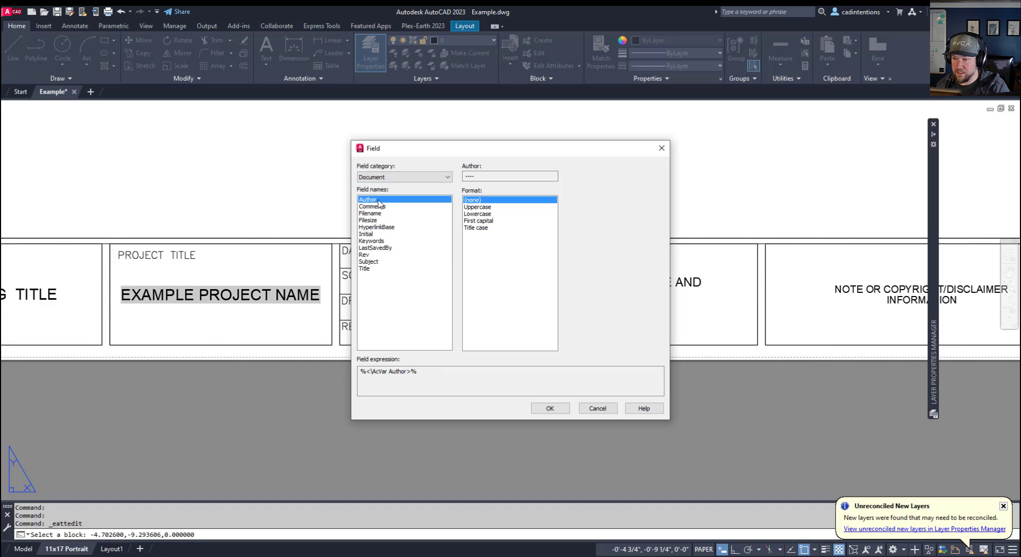
pyautogui.click(367, 255)
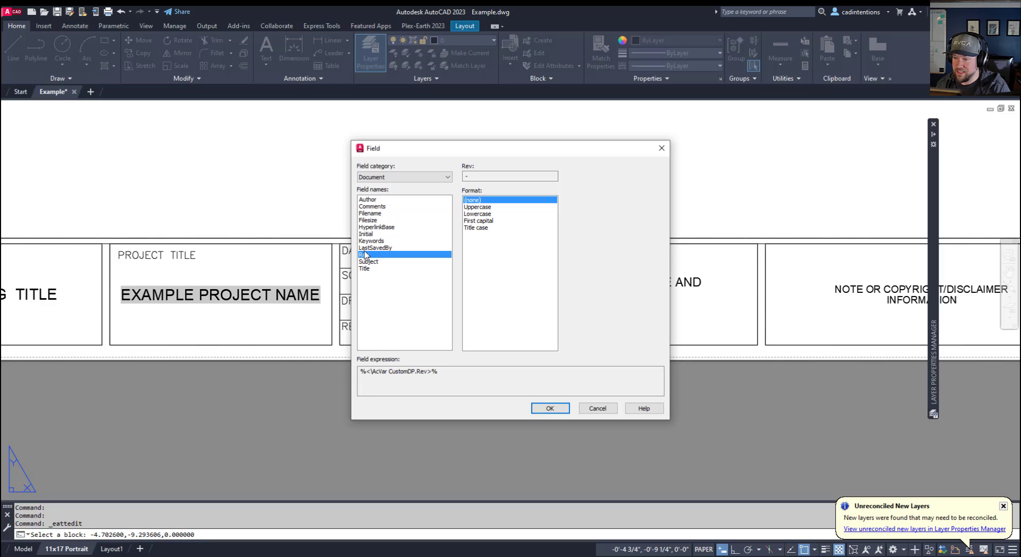
pyautogui.click(466, 178)
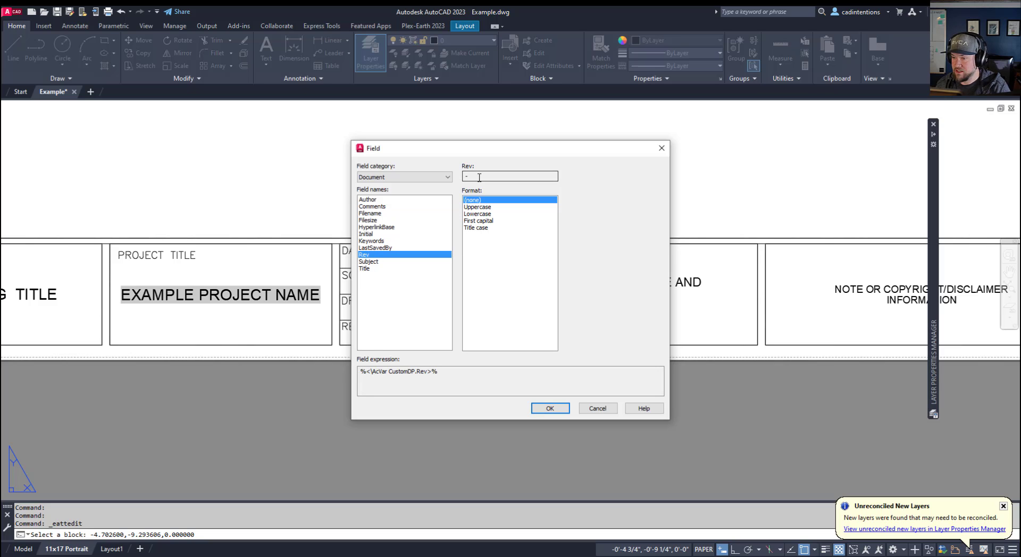
pyautogui.doubleClick(479, 178)
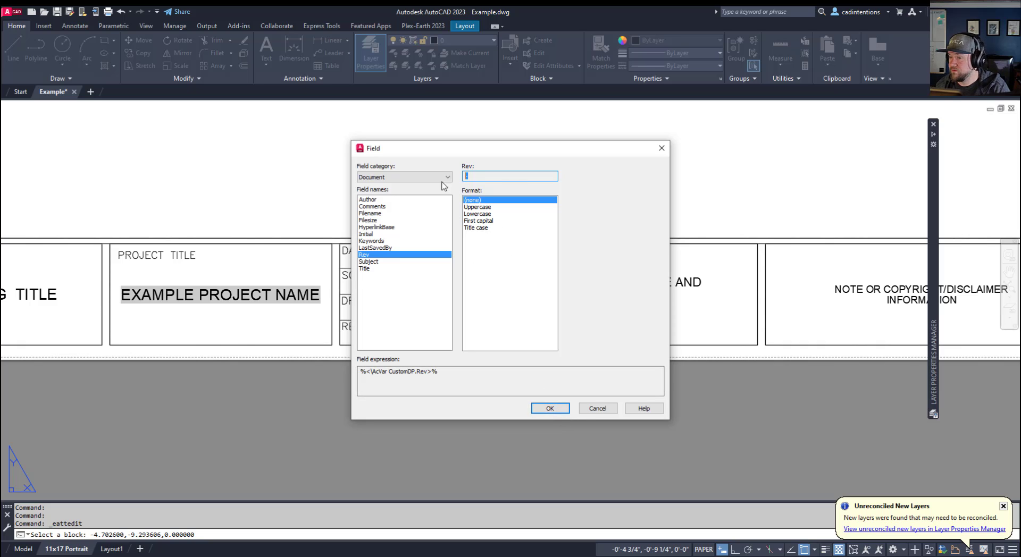
pyautogui.click(476, 207)
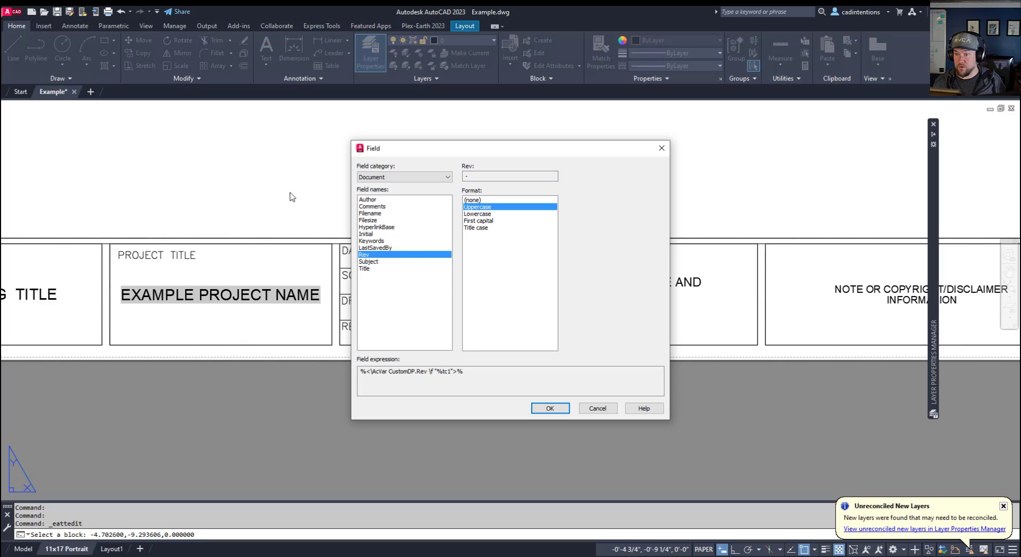
pyautogui.click(477, 215)
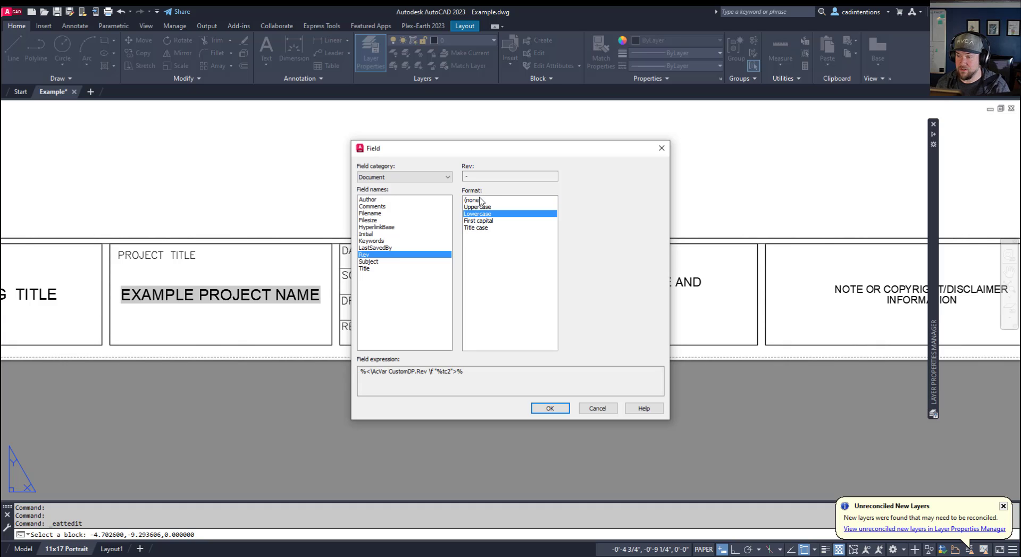
pyautogui.click(480, 201)
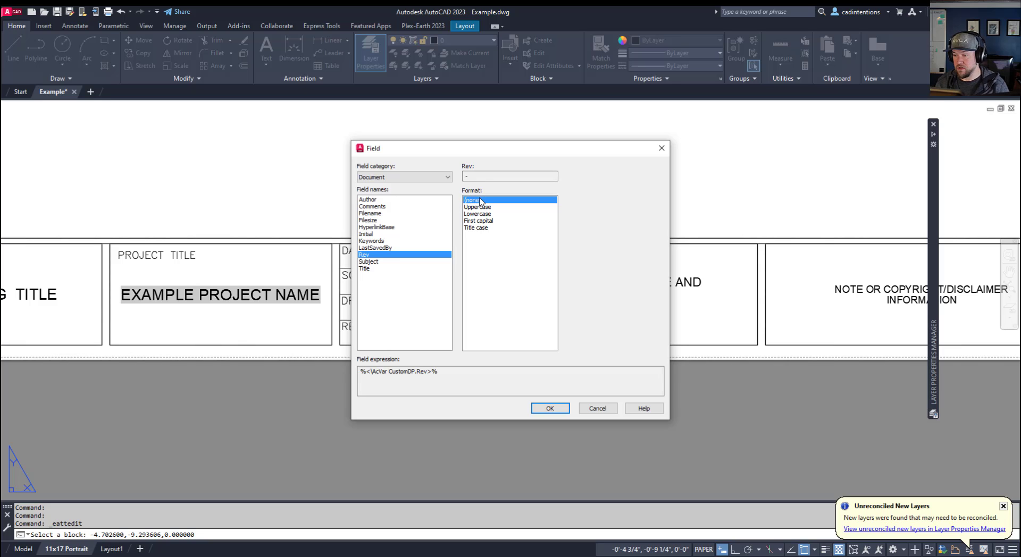
pyautogui.click(549, 408)
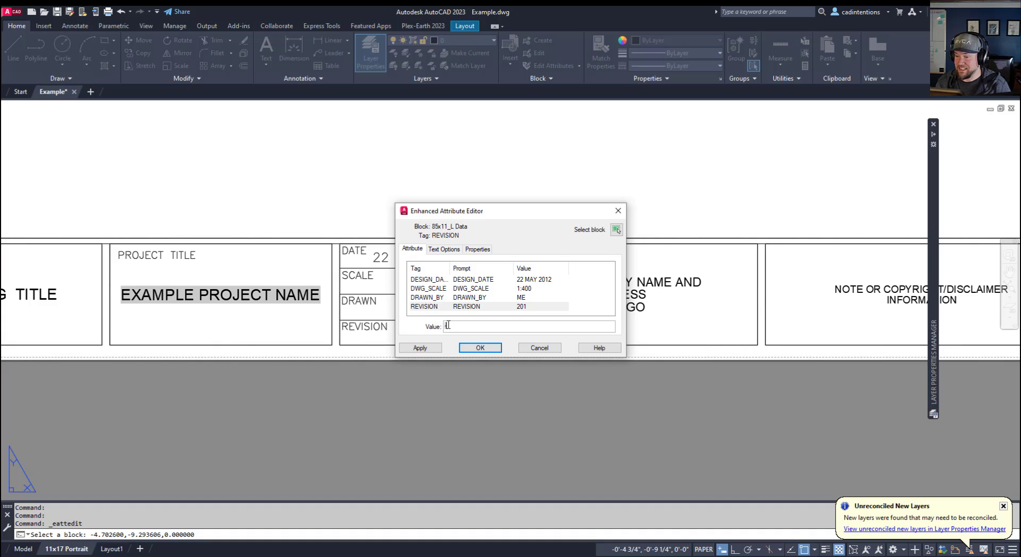
# Step: Replace the DRAWN_BY attribute's value with the Initial document field, format (none), and accept the attribute edits
pyautogui.click(523, 298)
pyautogui.click(459, 325)
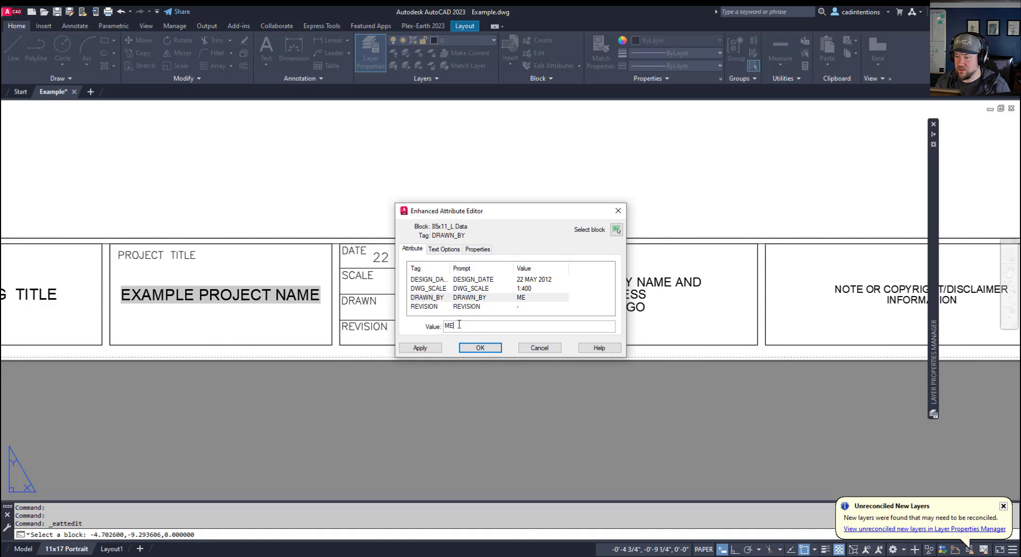
pyautogui.rightClick(448, 327)
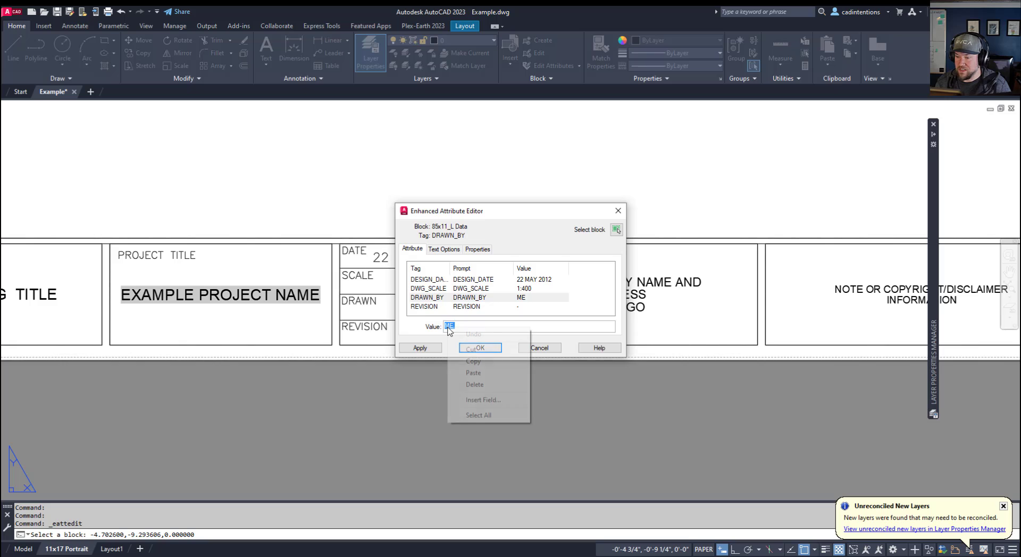
pyautogui.click(483, 400)
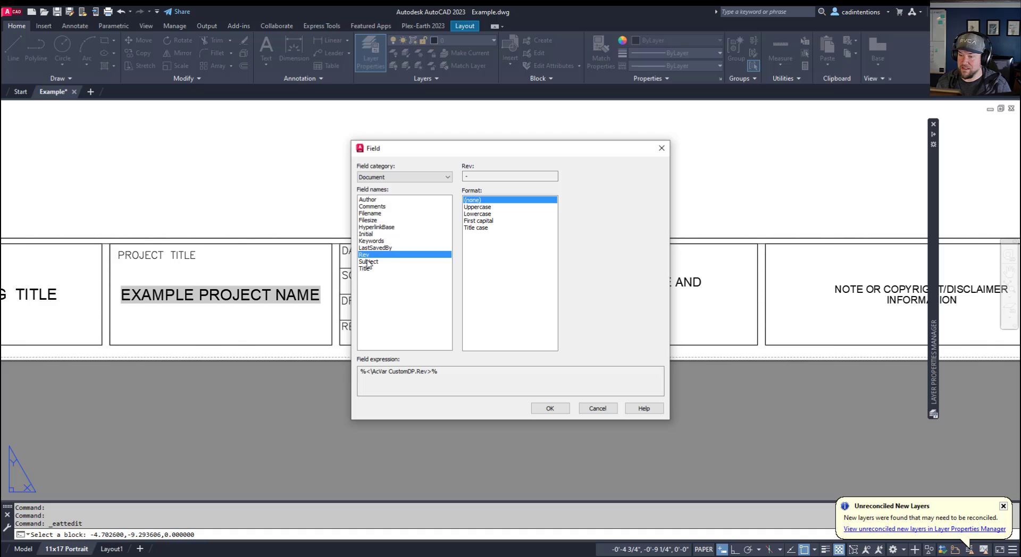
pyautogui.click(371, 234)
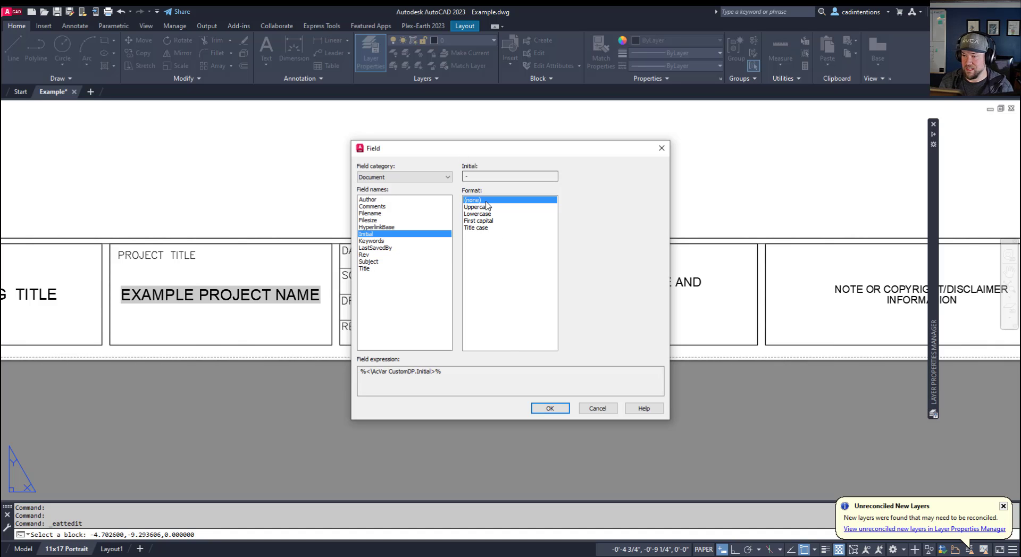
pyautogui.click(548, 408)
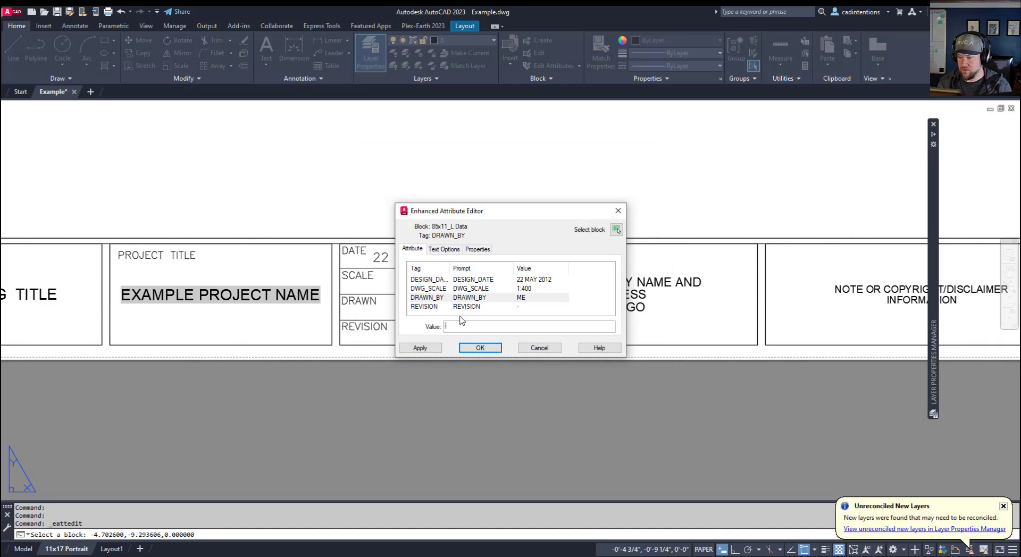
pyautogui.click(479, 348)
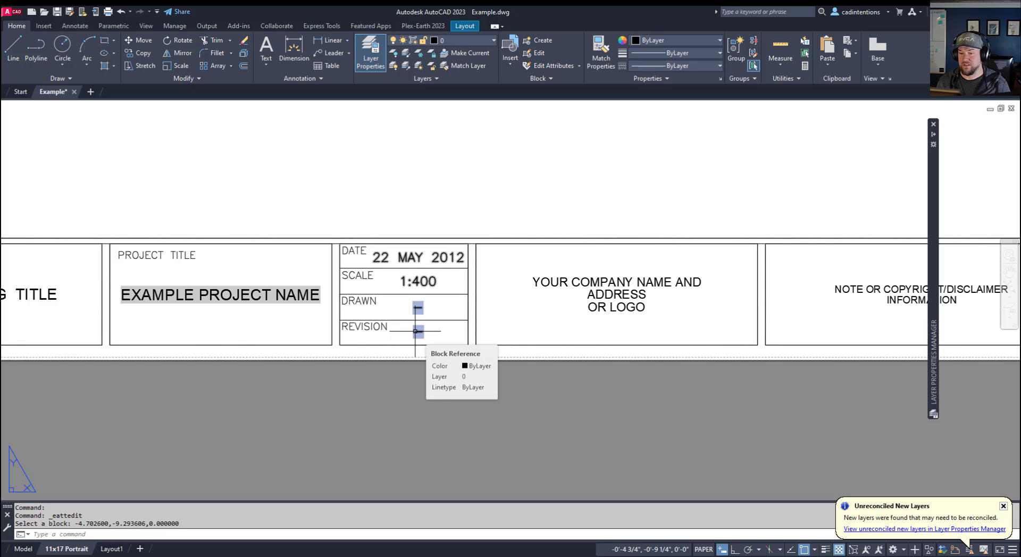
# Step: Regenerate the layout with REGEN to refresh the title block fields
pyautogui.scroll(-1, 321, 396)
pyautogui.scroll(-1, 306, 361)
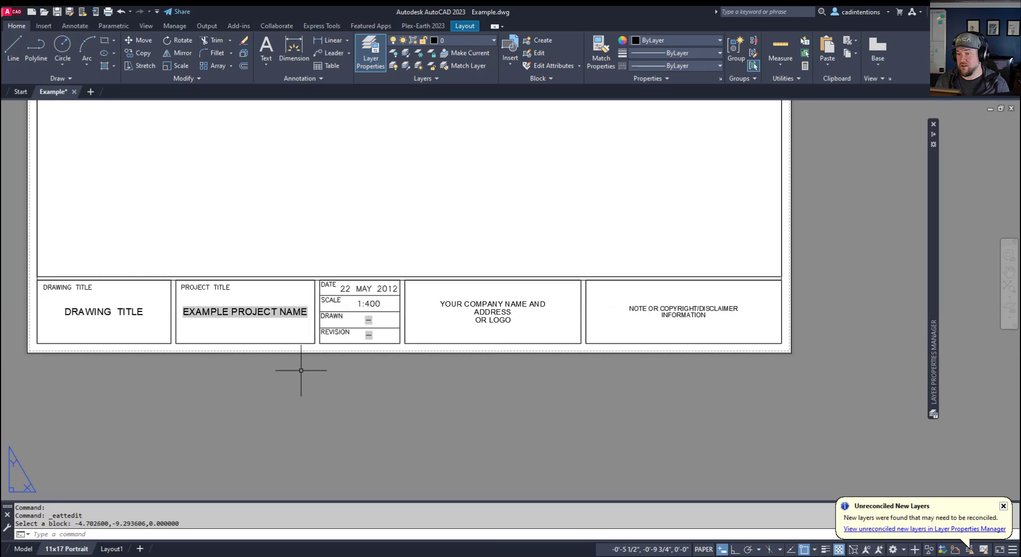
pyautogui.moveTo(301, 370); pyautogui.dragTo(328, 396, button='middle')
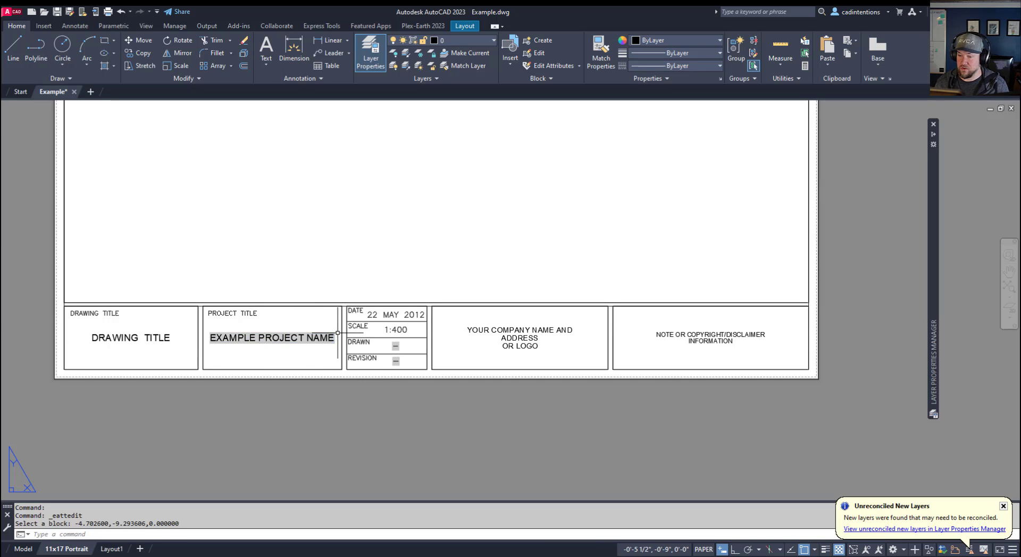
pyautogui.write('rege')
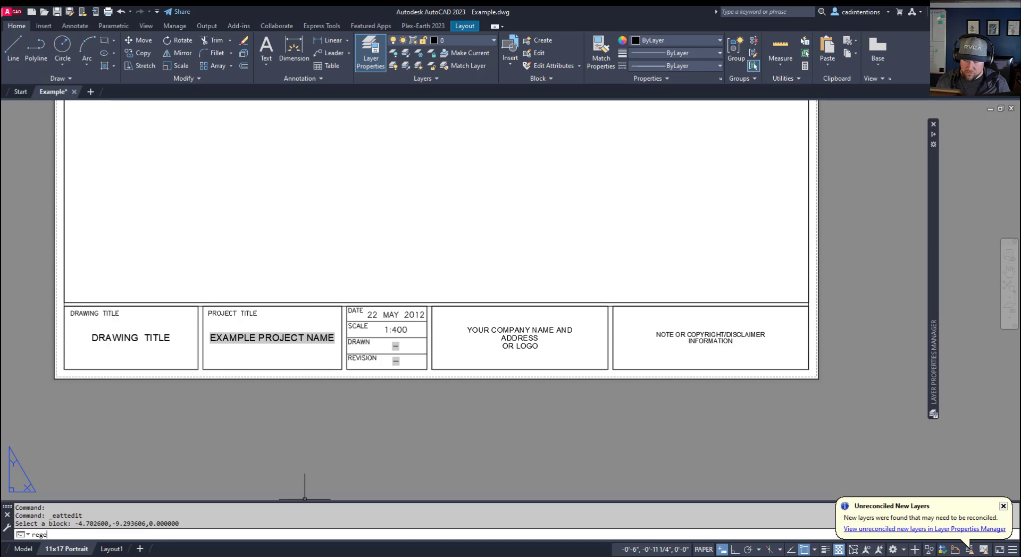
pyautogui.write('n')
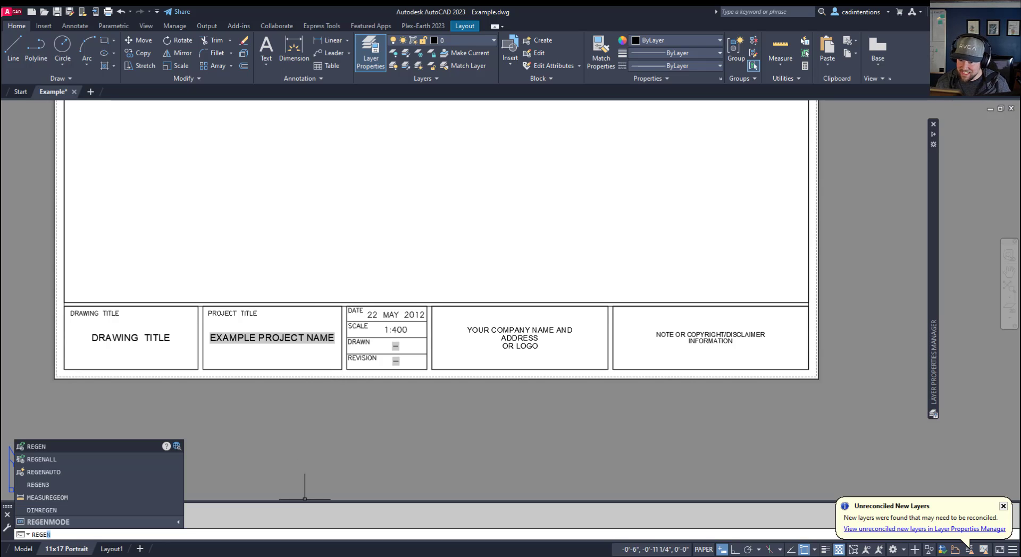
pyautogui.press('Return')
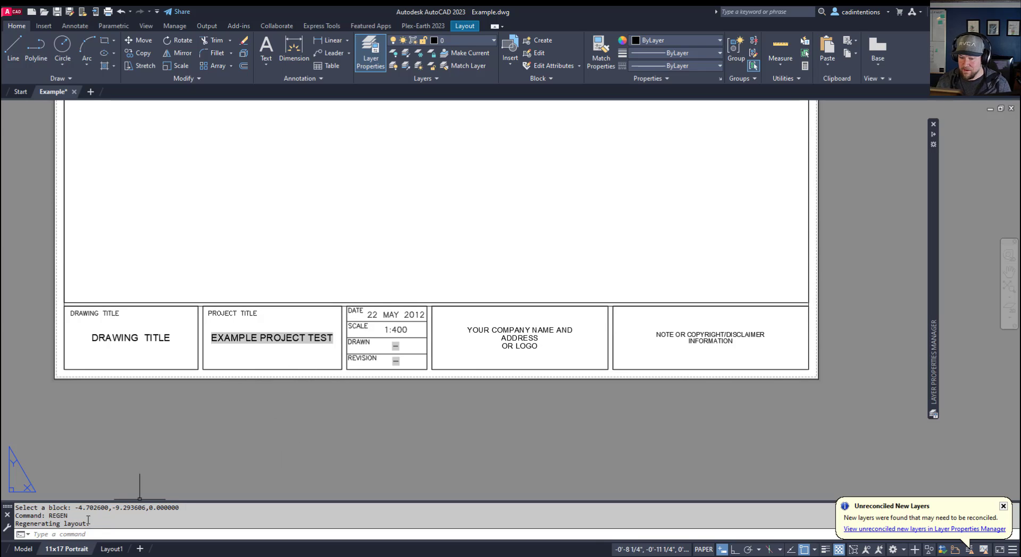
# Step: Create a copy of the 11x17 Portrait layout and place it at the end of the layouts
pyautogui.rightClick(82, 550)
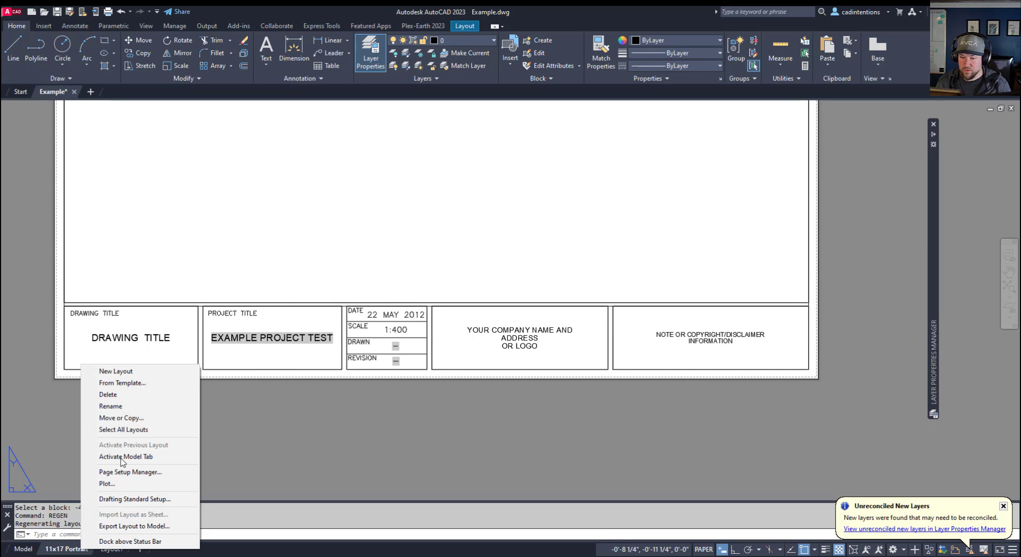
pyautogui.click(127, 419)
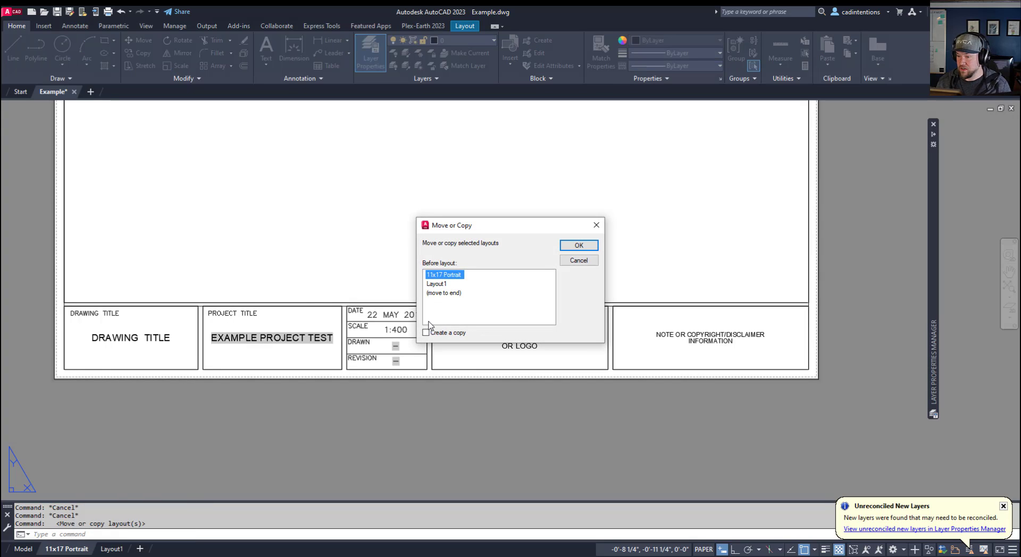
pyautogui.click(426, 333)
pyautogui.click(457, 293)
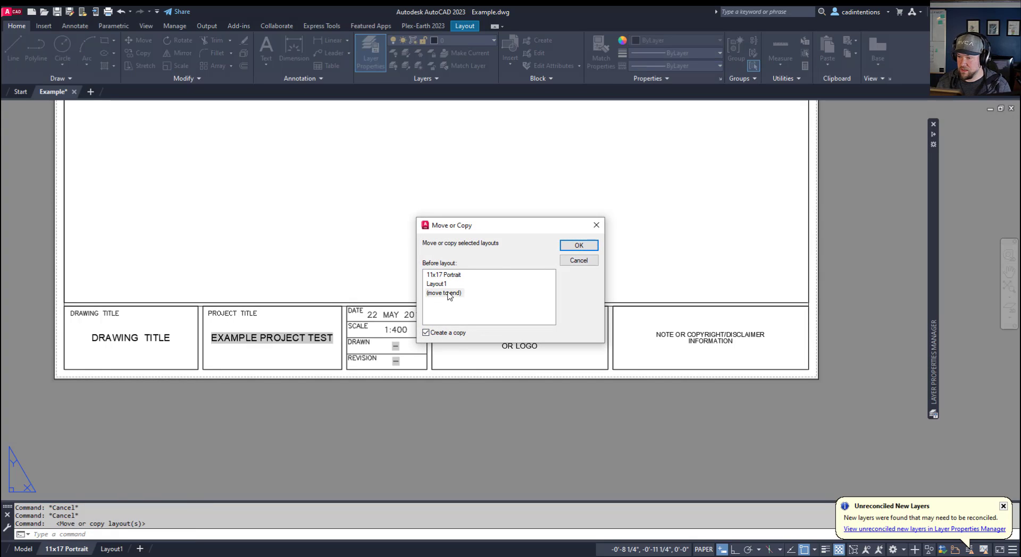
pyautogui.click(579, 245)
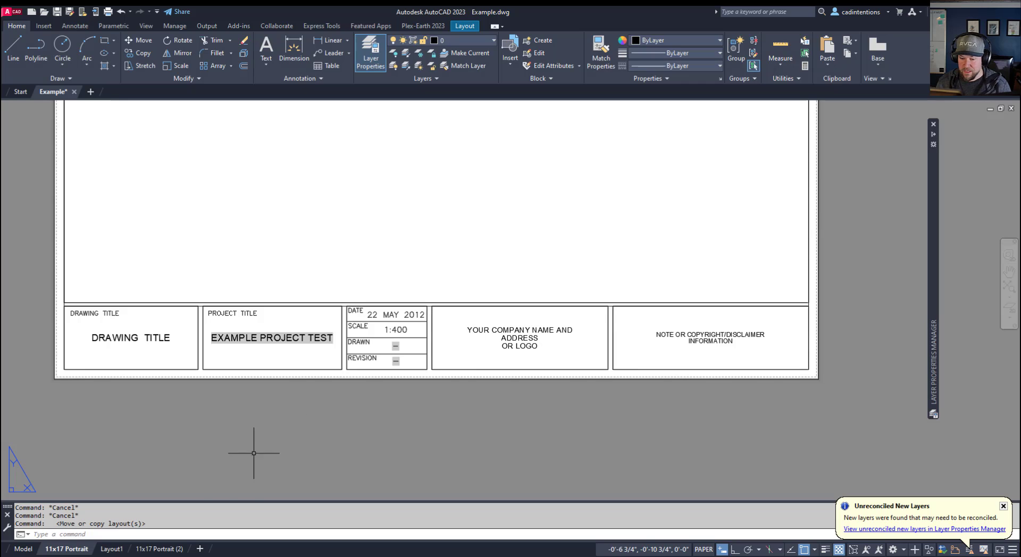
# Step: Make a second copy of the 11x17 Portrait layout, positioned after all existing layouts
pyautogui.rightClick(73, 549)
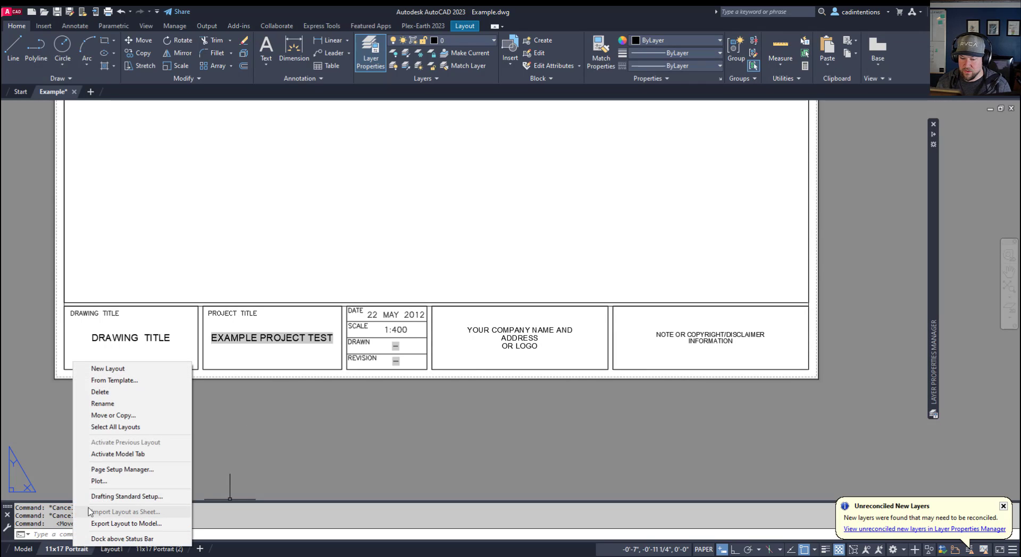
pyautogui.click(114, 415)
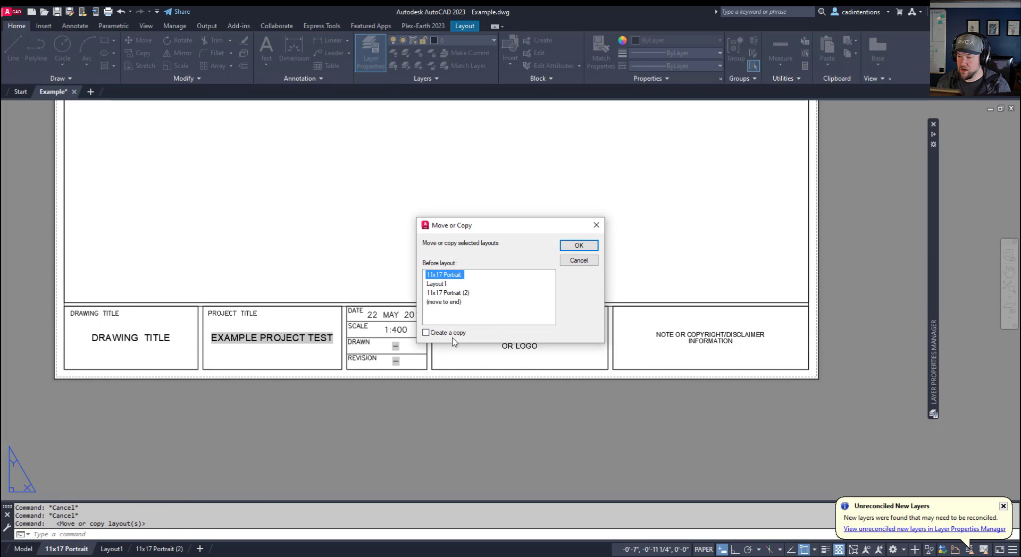
pyautogui.click(460, 302)
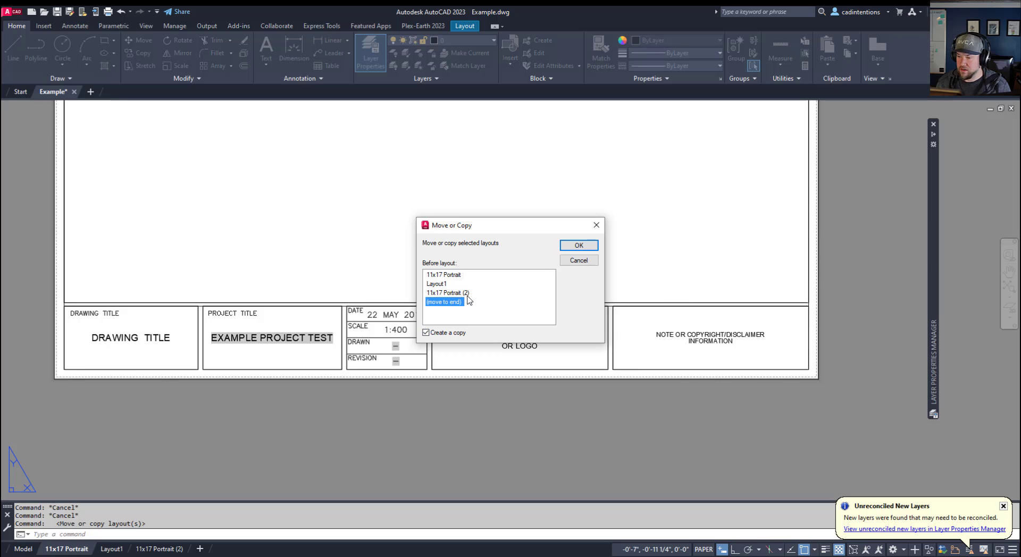
pyautogui.click(578, 246)
# Step: Create a third copy of the 11x17 Portrait layout and place it at the end of the layouts
pyautogui.rightClick(73, 553)
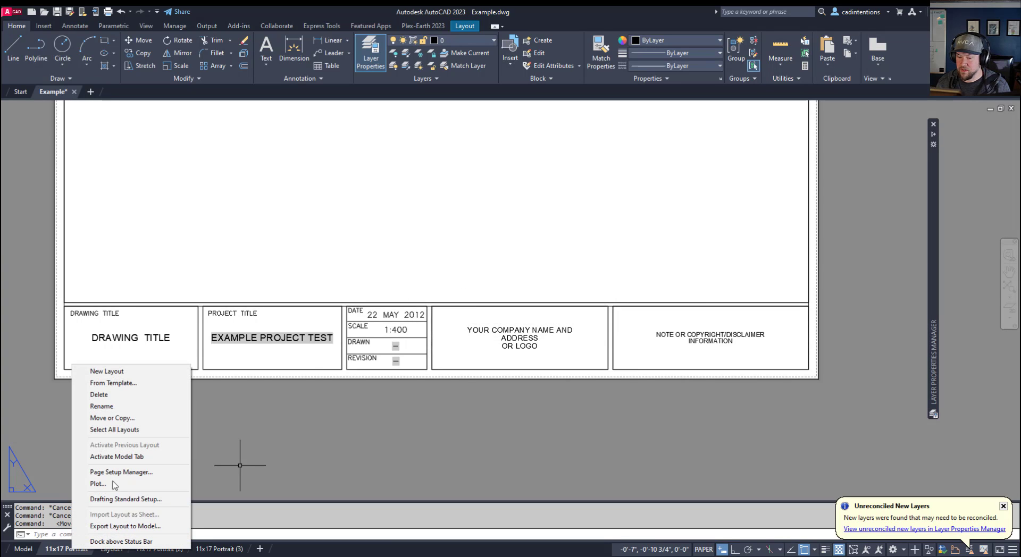
pyautogui.click(116, 419)
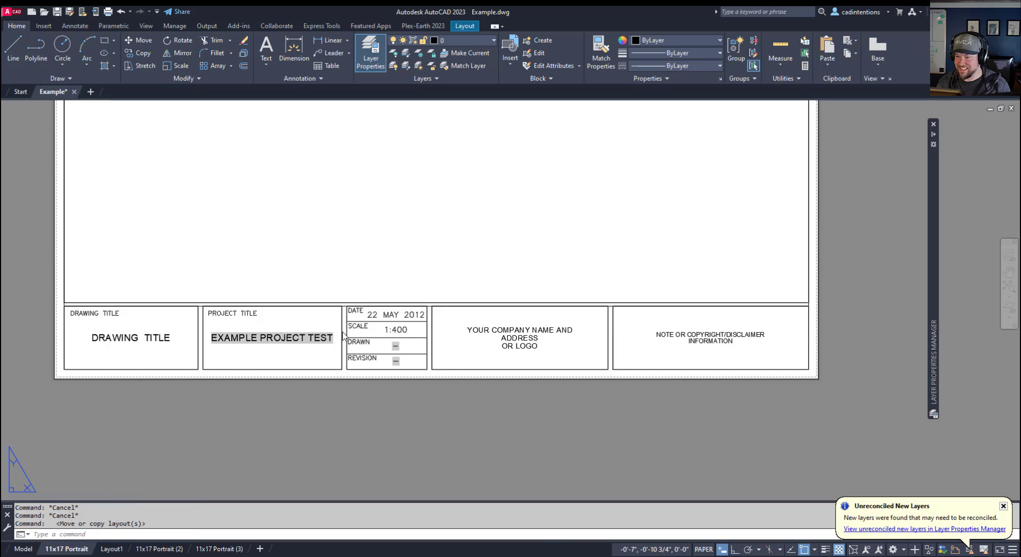
pyautogui.click(437, 312)
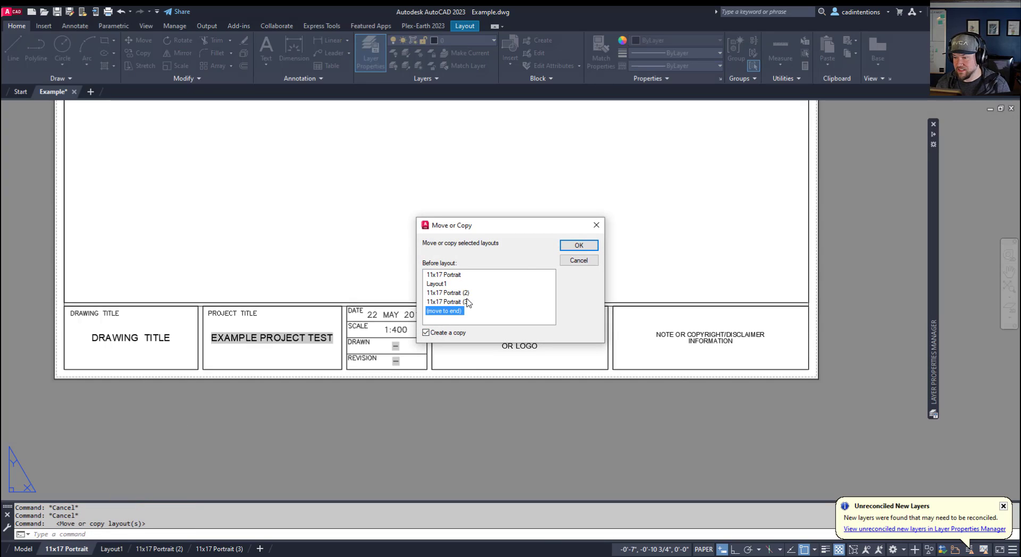
pyautogui.click(578, 245)
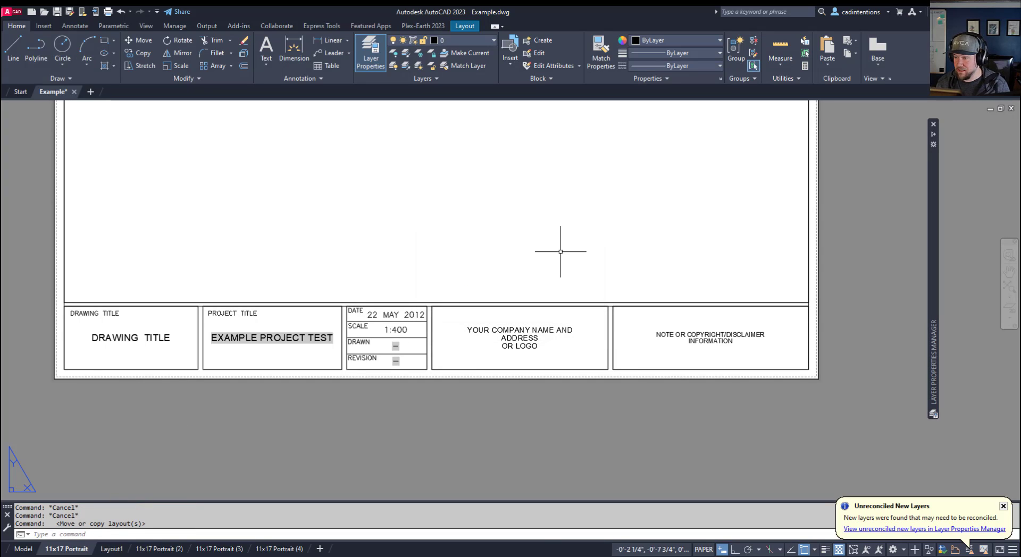
# Step: Delete the unused Layout1 layout from the drawing and accept its permanent removal
pyautogui.rightClick(117, 553)
pyautogui.click(138, 396)
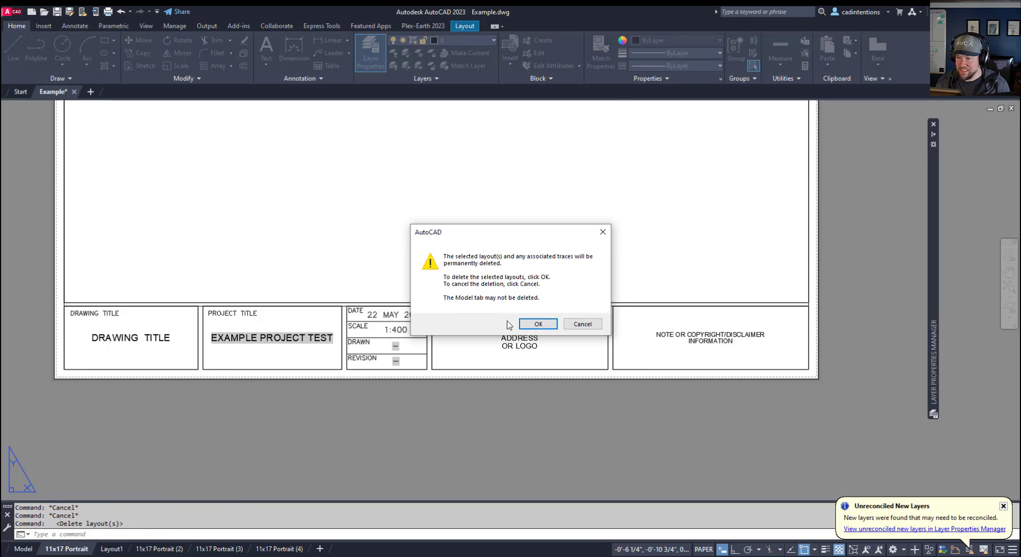
pyautogui.click(535, 324)
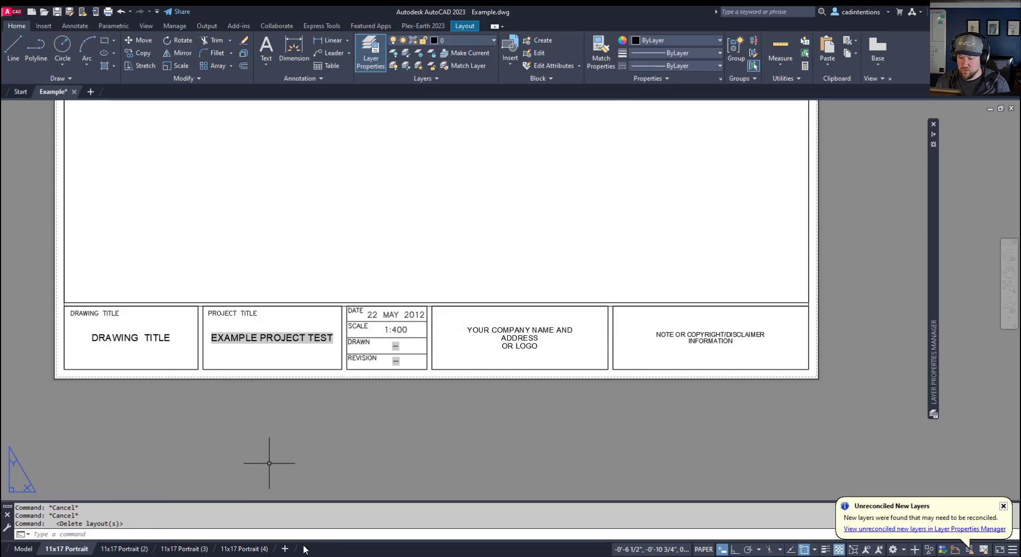
# Step: Go through the three copies of the 11x17 Portrait layout and inspect their title blocks
pyautogui.click(127, 549)
pyautogui.click(184, 550)
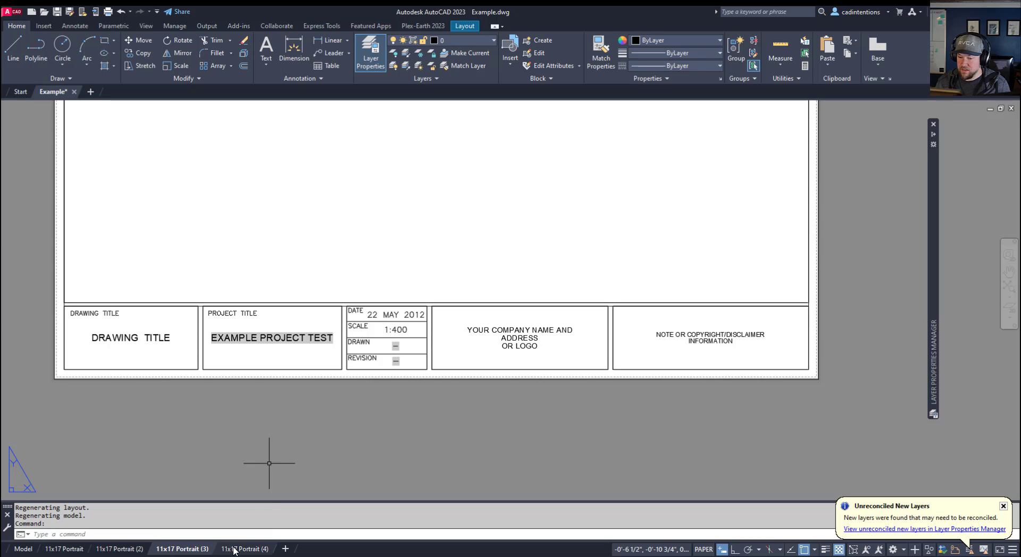
pyautogui.click(240, 551)
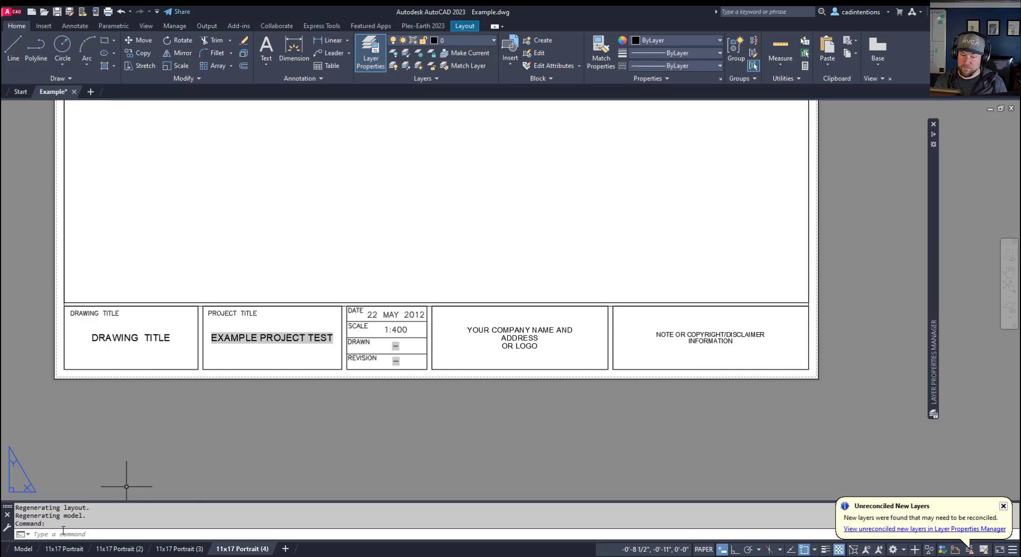
pyautogui.moveTo(76, 547)
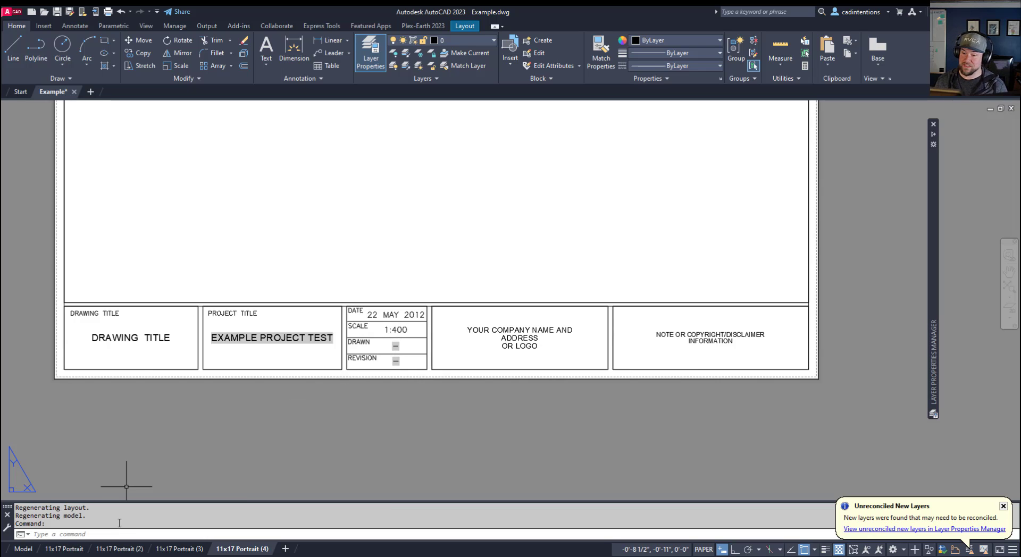
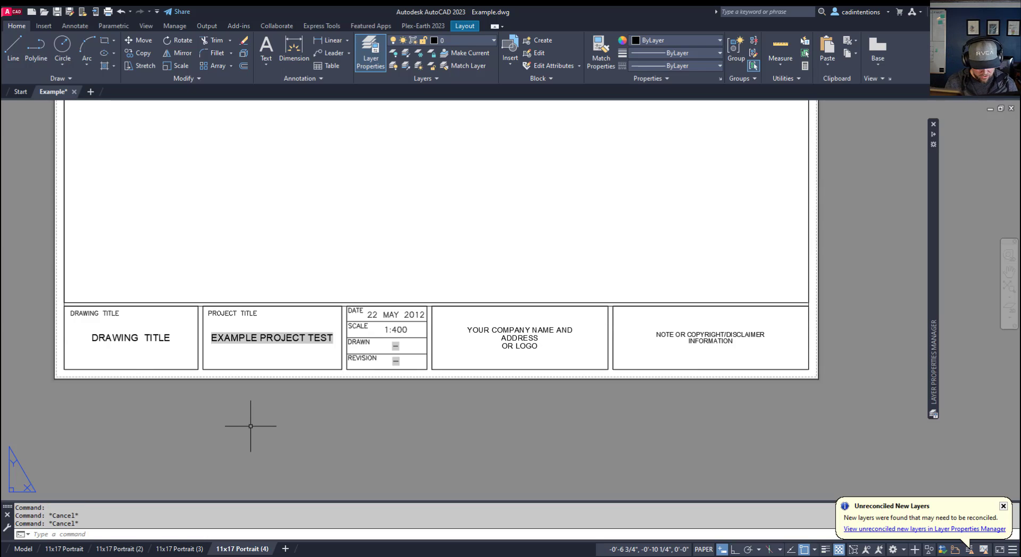
# Step: Open the drawing properties with DWGPROPS and set the custom properties Rev to B and Initial to BL
pyautogui.write('dwgpro')
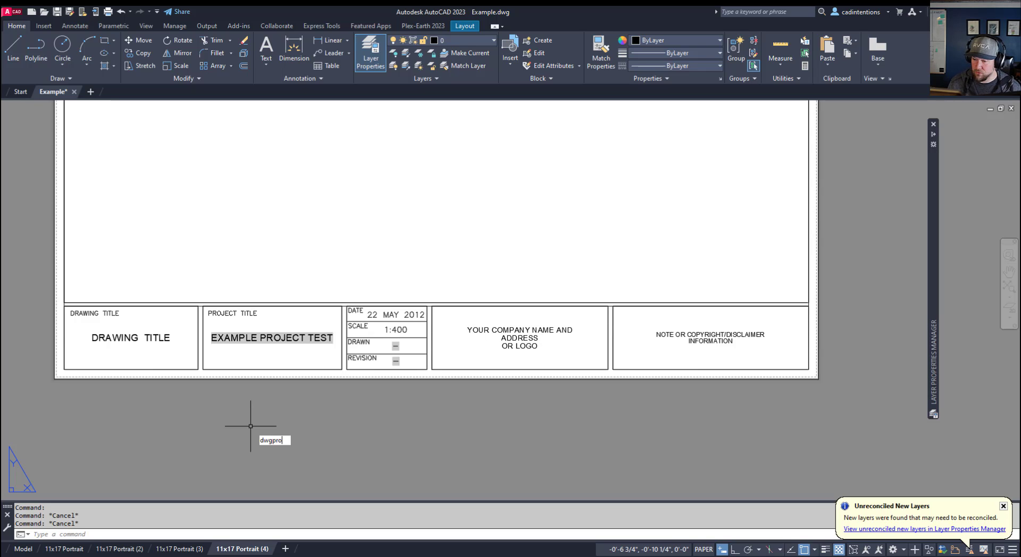
pyautogui.write('ps')
pyautogui.press('Return')
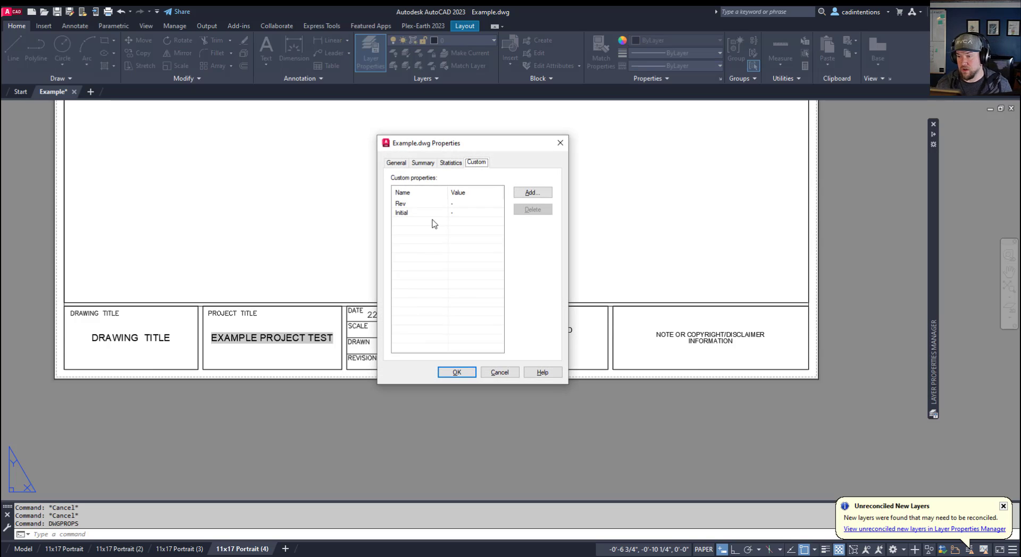
pyautogui.doubleClick(462, 204)
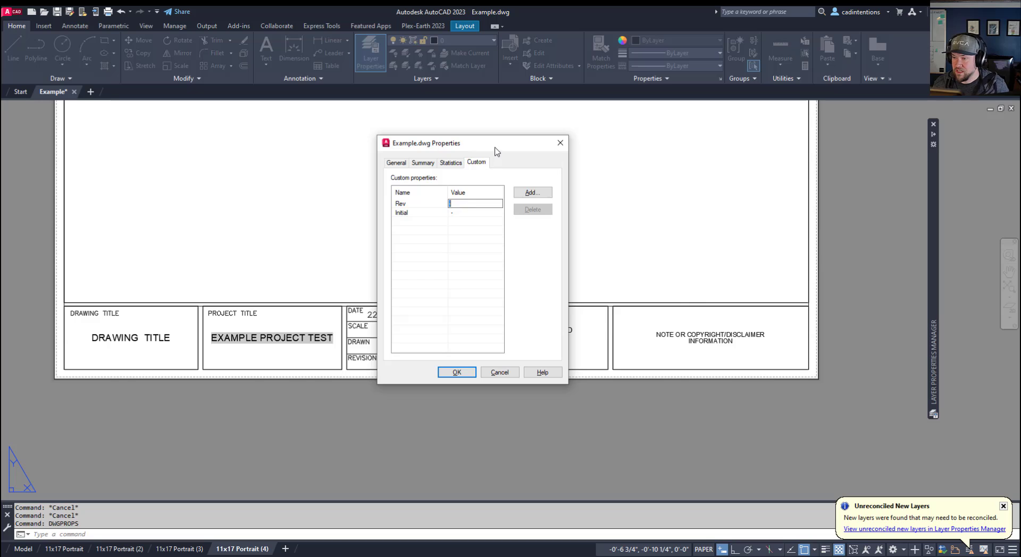
pyautogui.moveTo(495, 151); pyautogui.dragTo(639, 130)
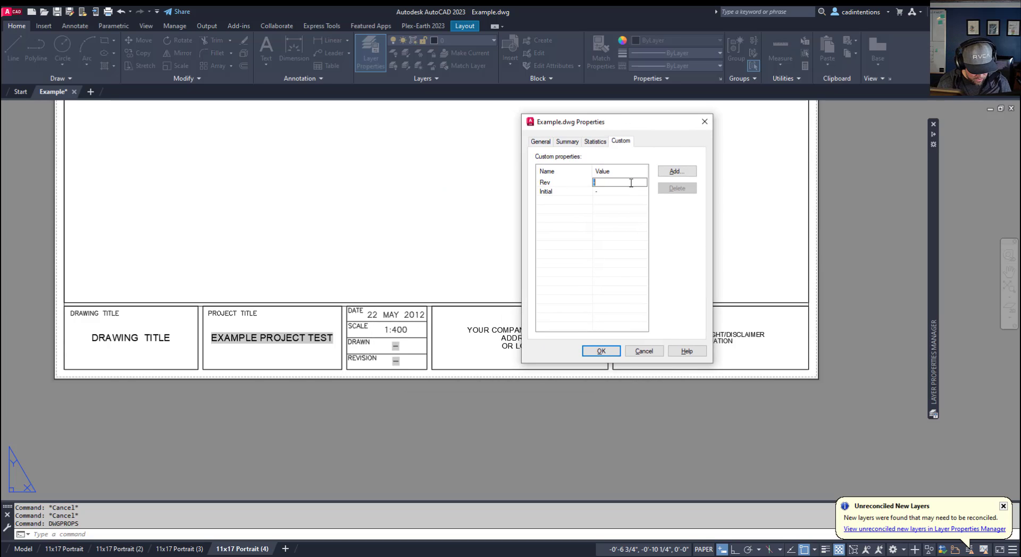
pyautogui.write('B')
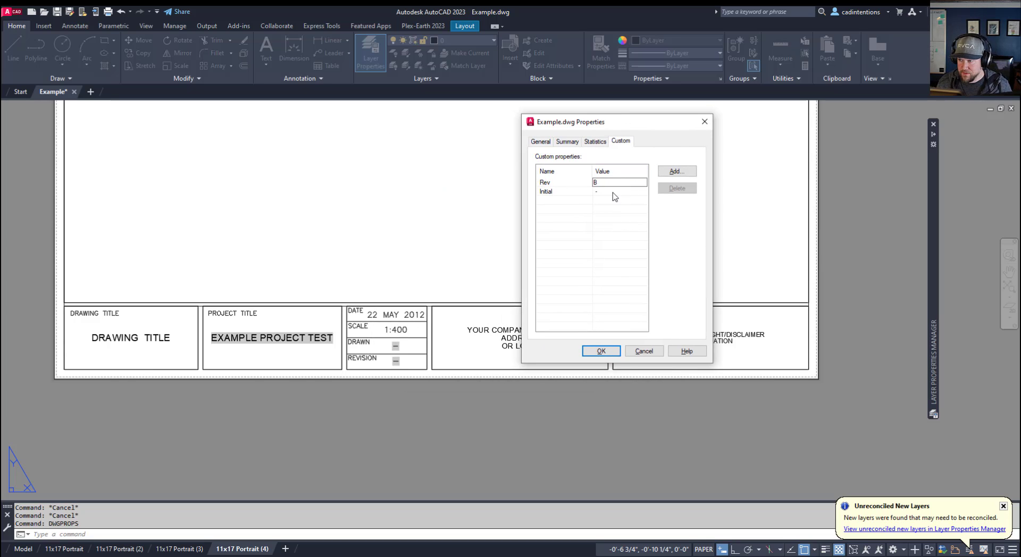
pyautogui.doubleClick(613, 193)
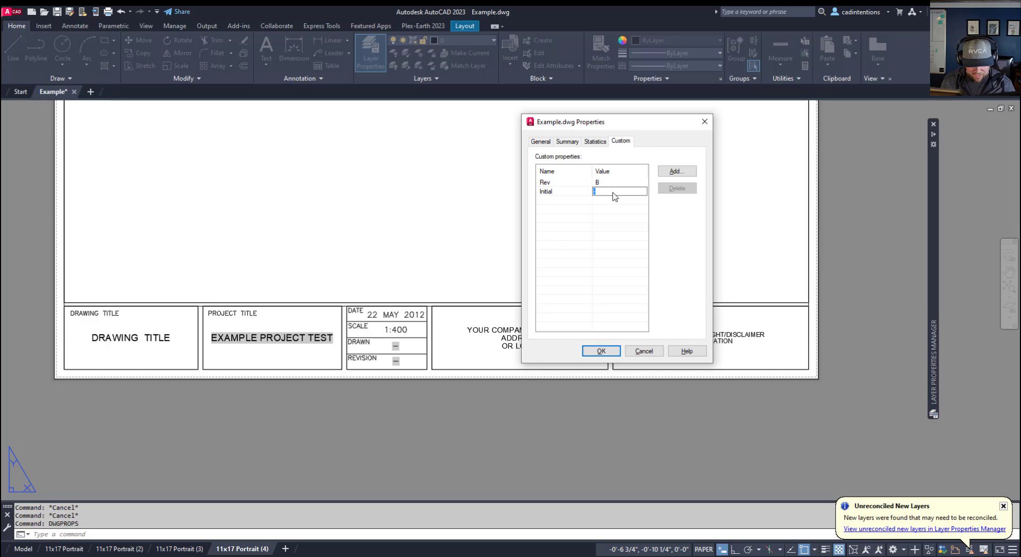
pyautogui.write('BL')
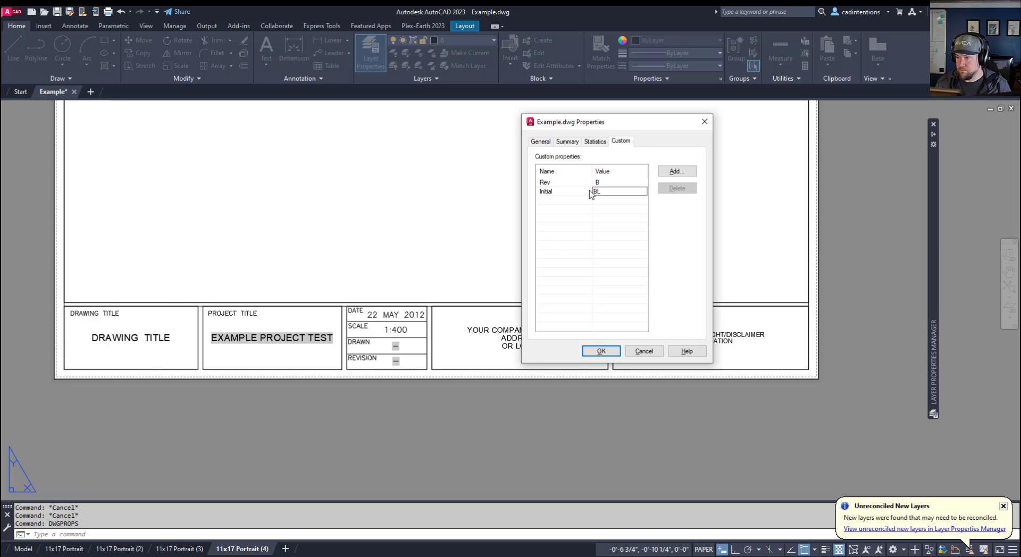
# Step: Change the custom Rev property to C, set the drawing's Title to TEST PROJECT, and accept the properties
pyautogui.doubleClick(621, 187)
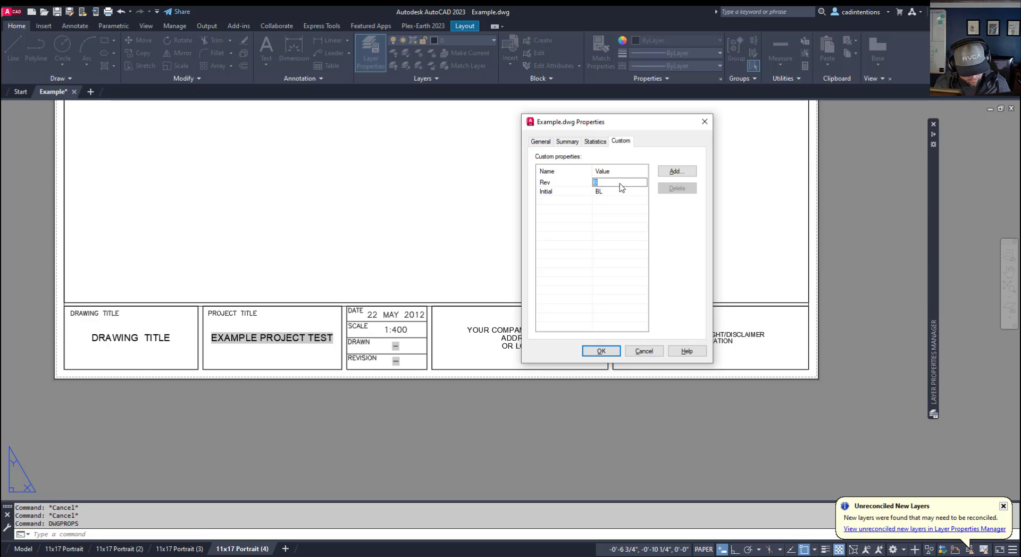
pyautogui.write('C')
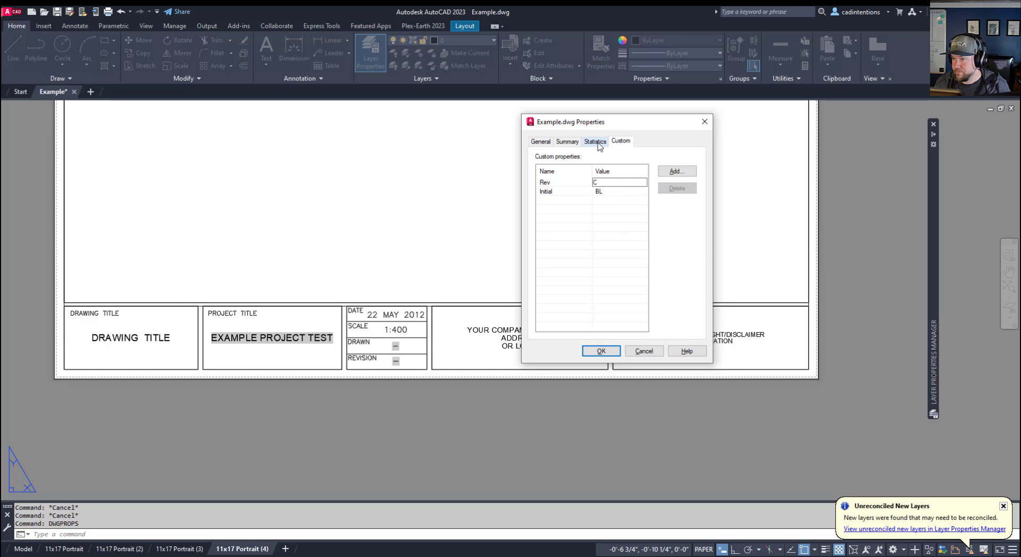
pyautogui.click(566, 142)
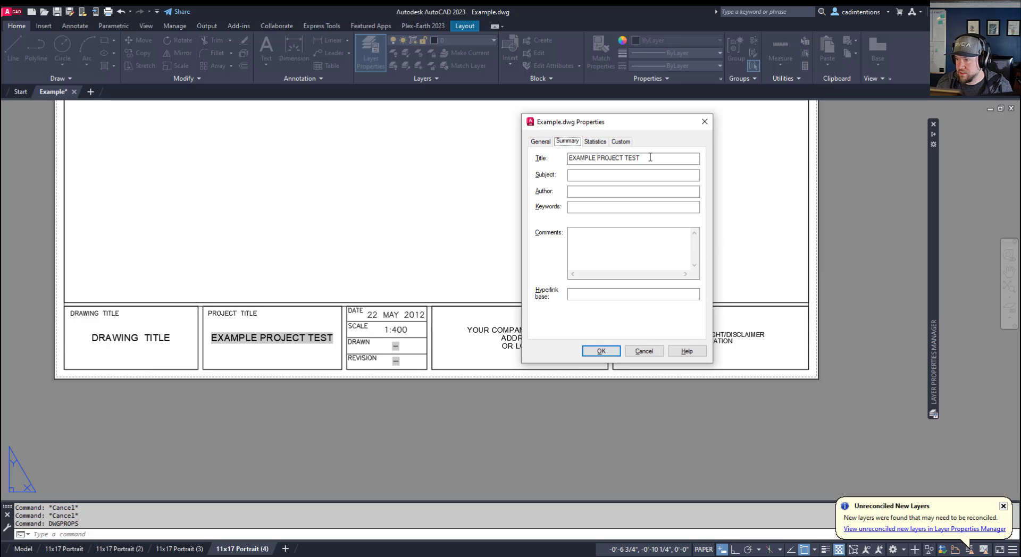
pyautogui.press('Tab')
pyautogui.write('TEST ')
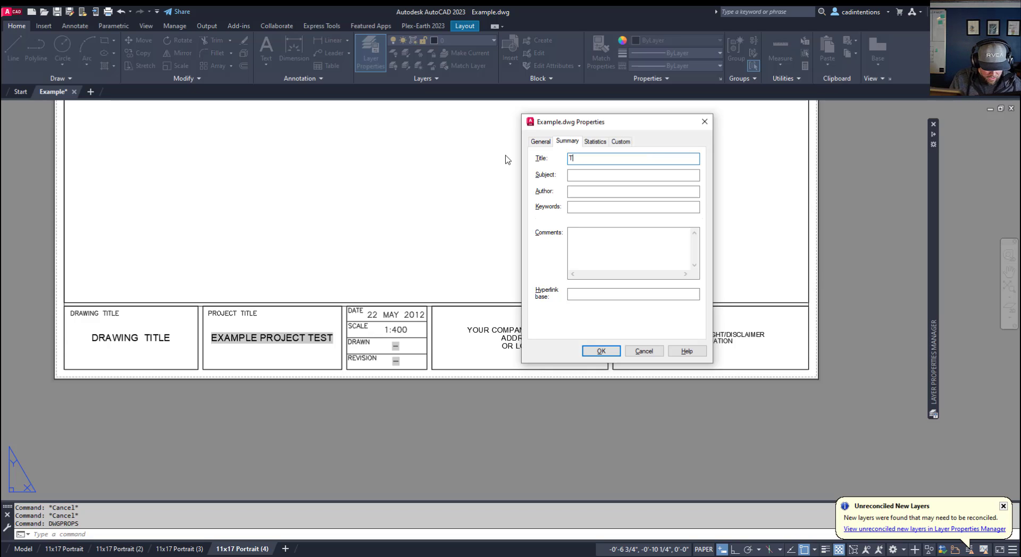
pyautogui.write('PROJECT')
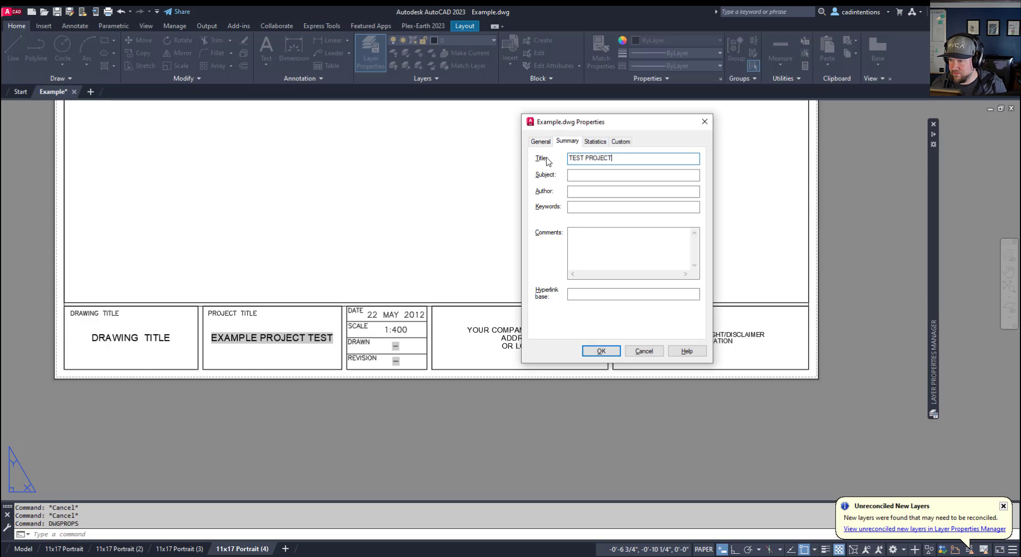
pyautogui.click(620, 142)
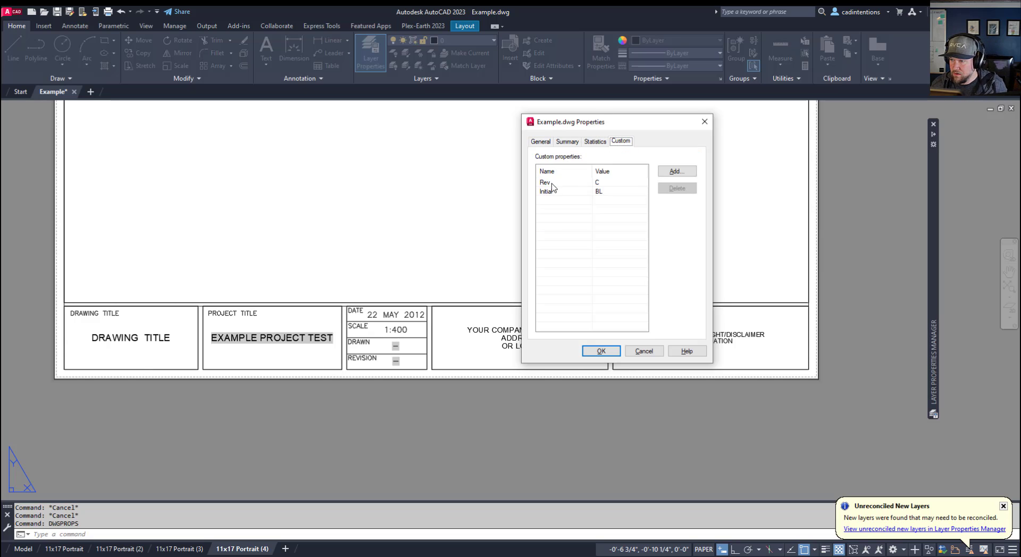
pyautogui.click(601, 351)
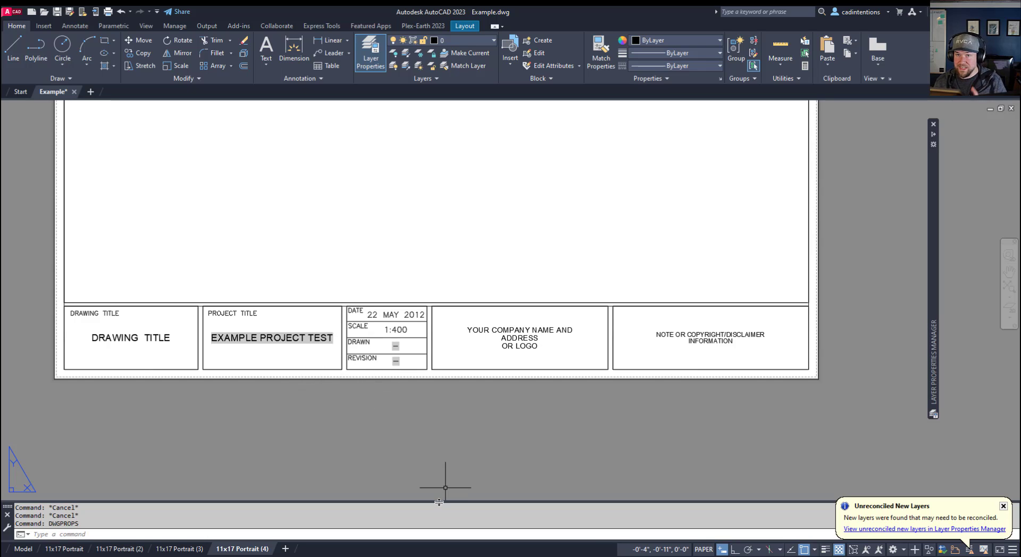
# Step: Regenerate the layout with REGEN and check the project title, initials and revision fields across the 11x17 Portrait layouts
pyautogui.write('REGEN')
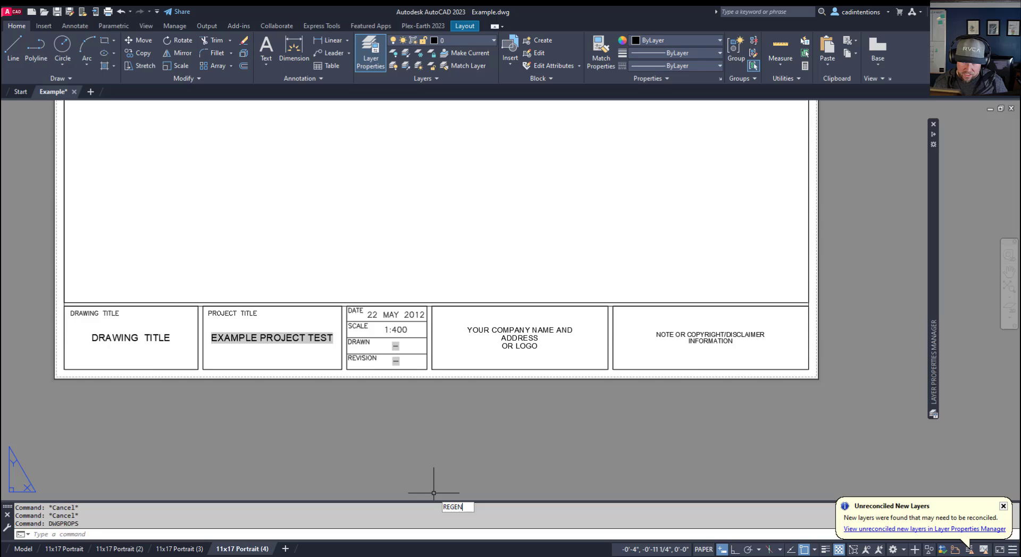
pyautogui.press('Return')
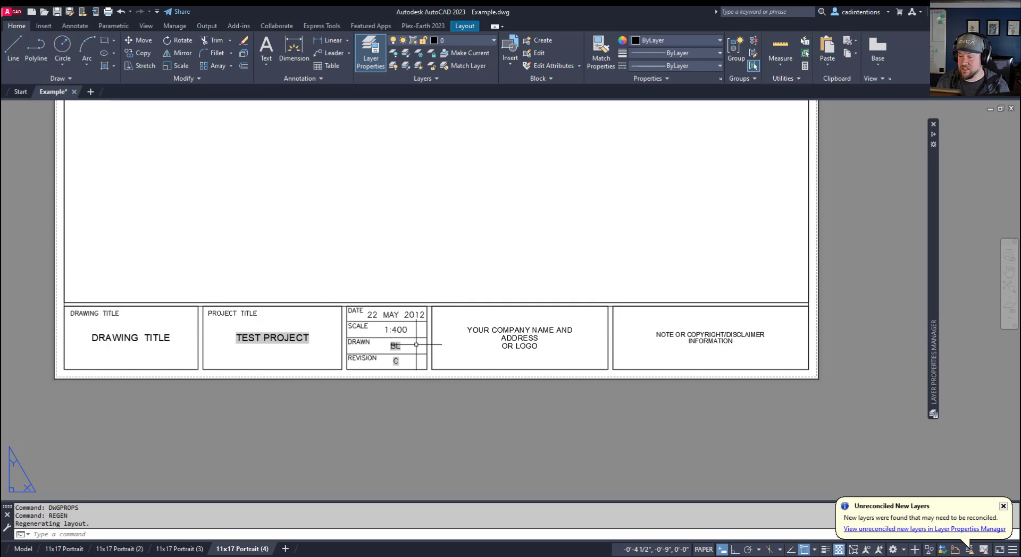
pyautogui.click(175, 550)
pyautogui.click(121, 549)
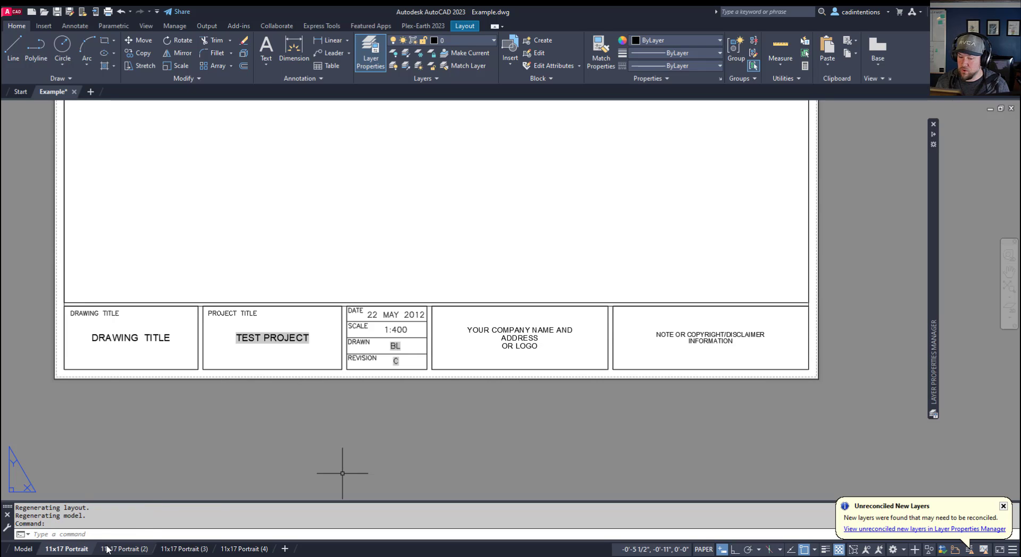
pyautogui.hotkey('ctrl', 'pagedown')
pyautogui.hotkey('ctrl', 'pagedown')
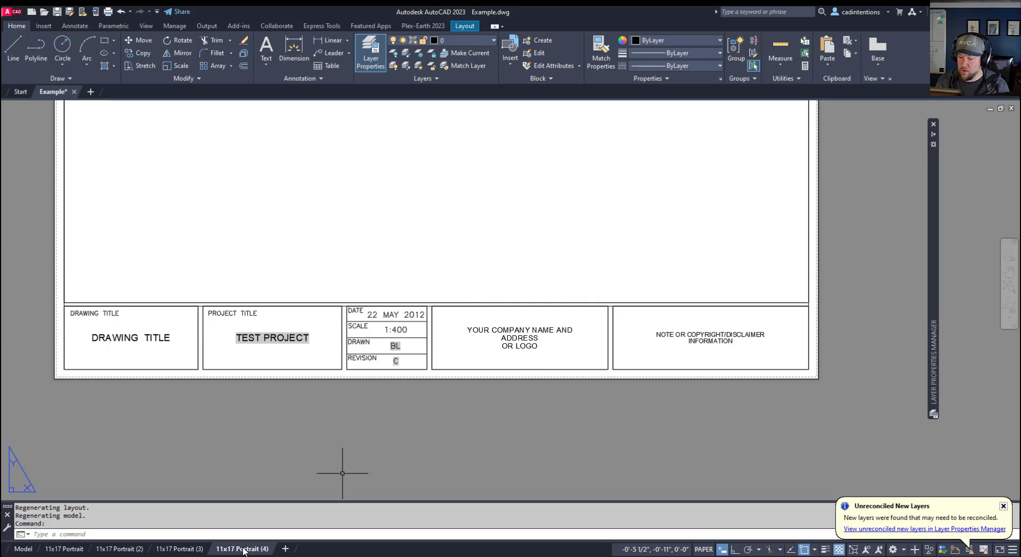
pyautogui.click(68, 551)
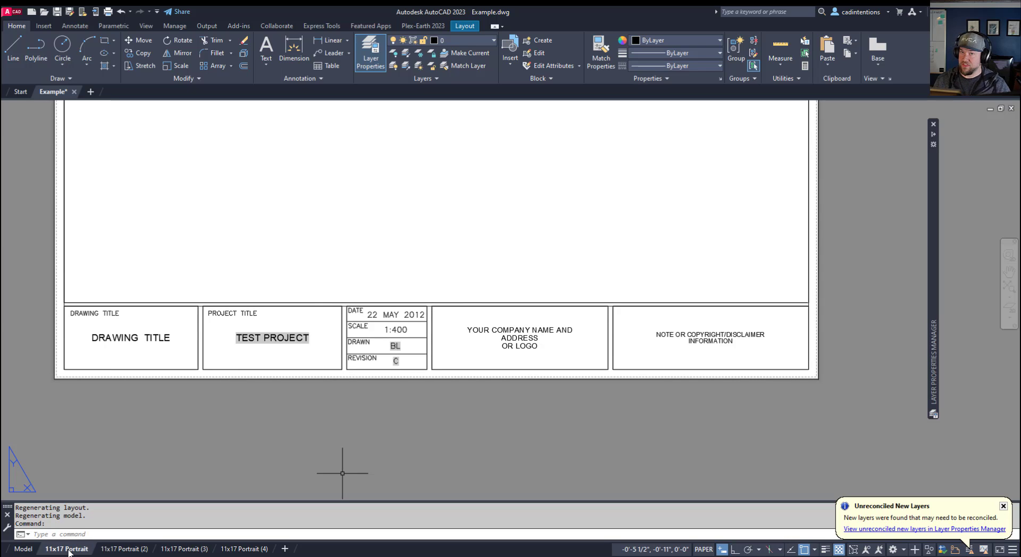